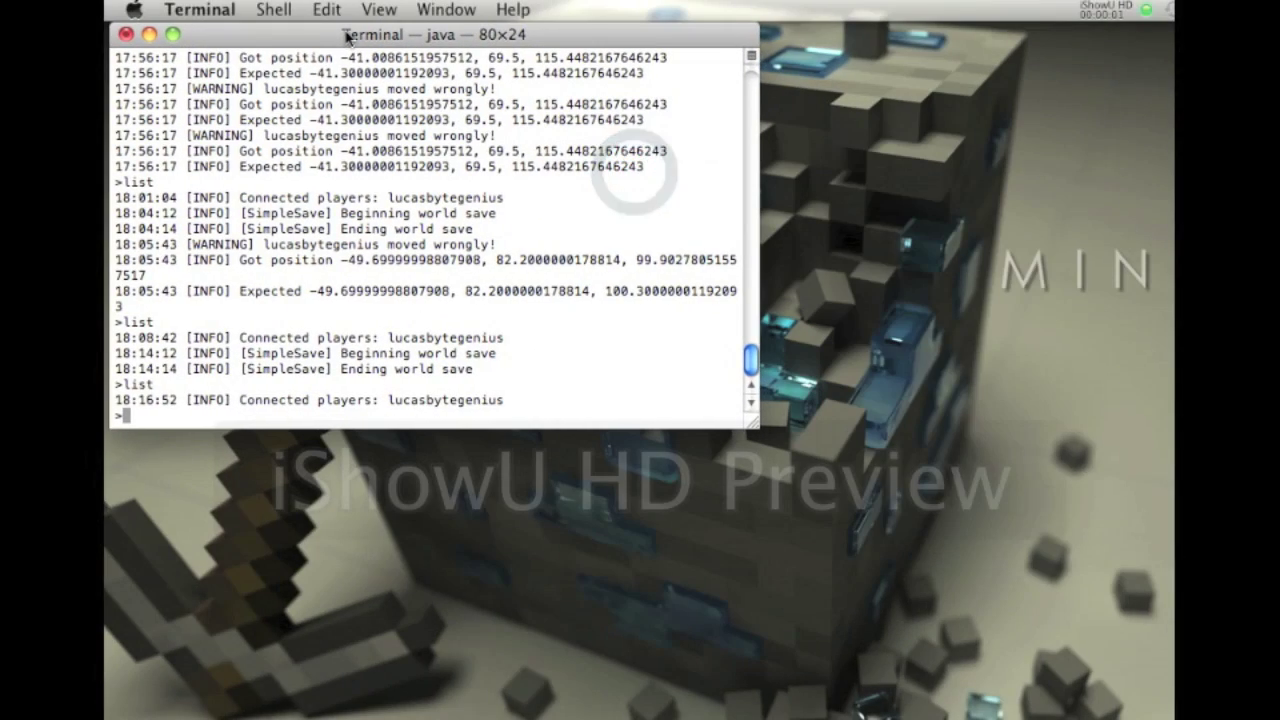
Minimize the Terminal window running the Java server console into the Dock
{"action": "left_click_drag", "start_coordinate": [347, 37], "coordinate": [340, 37]}
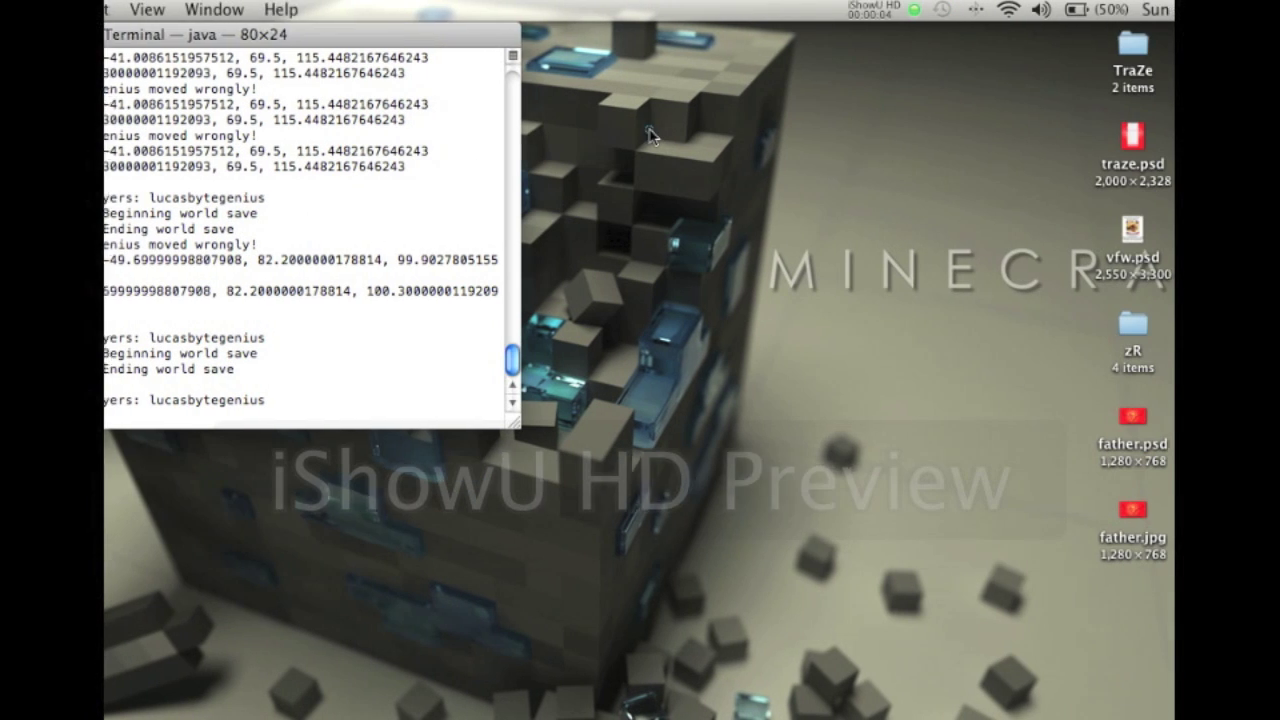
{"action": "left_click", "coordinate": [880, 130]}
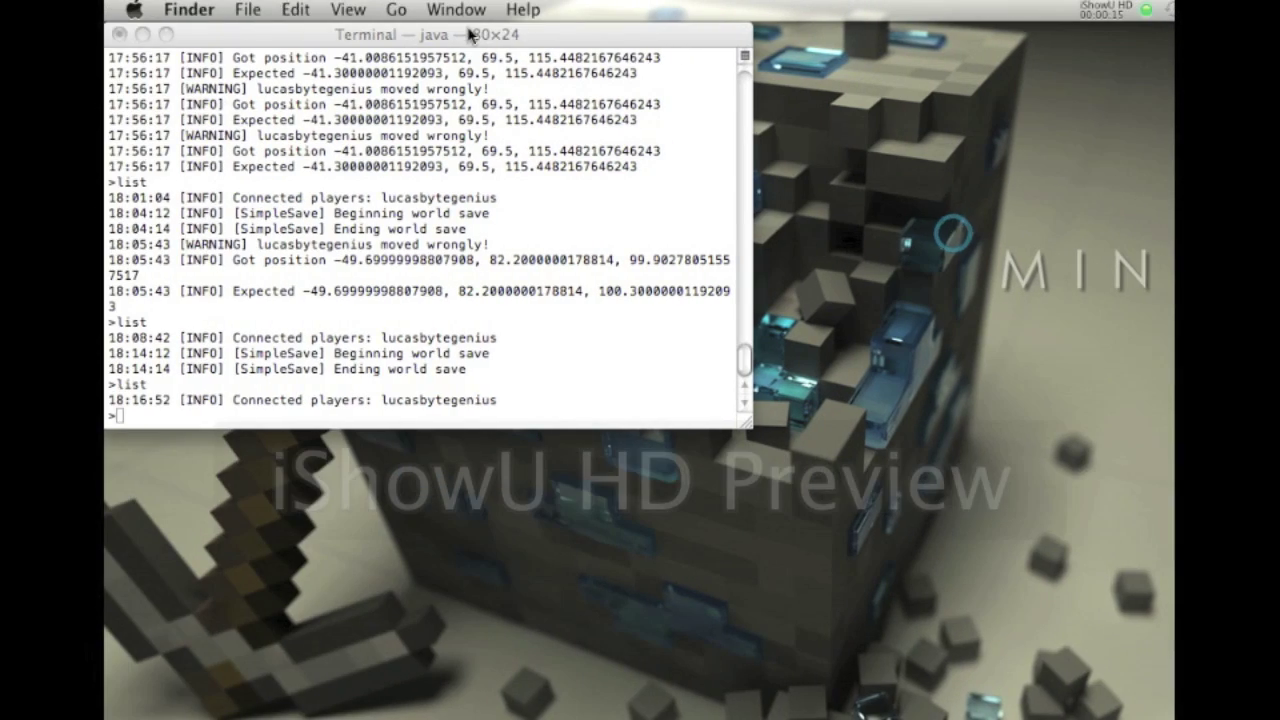
{"action": "left_click", "coordinate": [236, 30]}
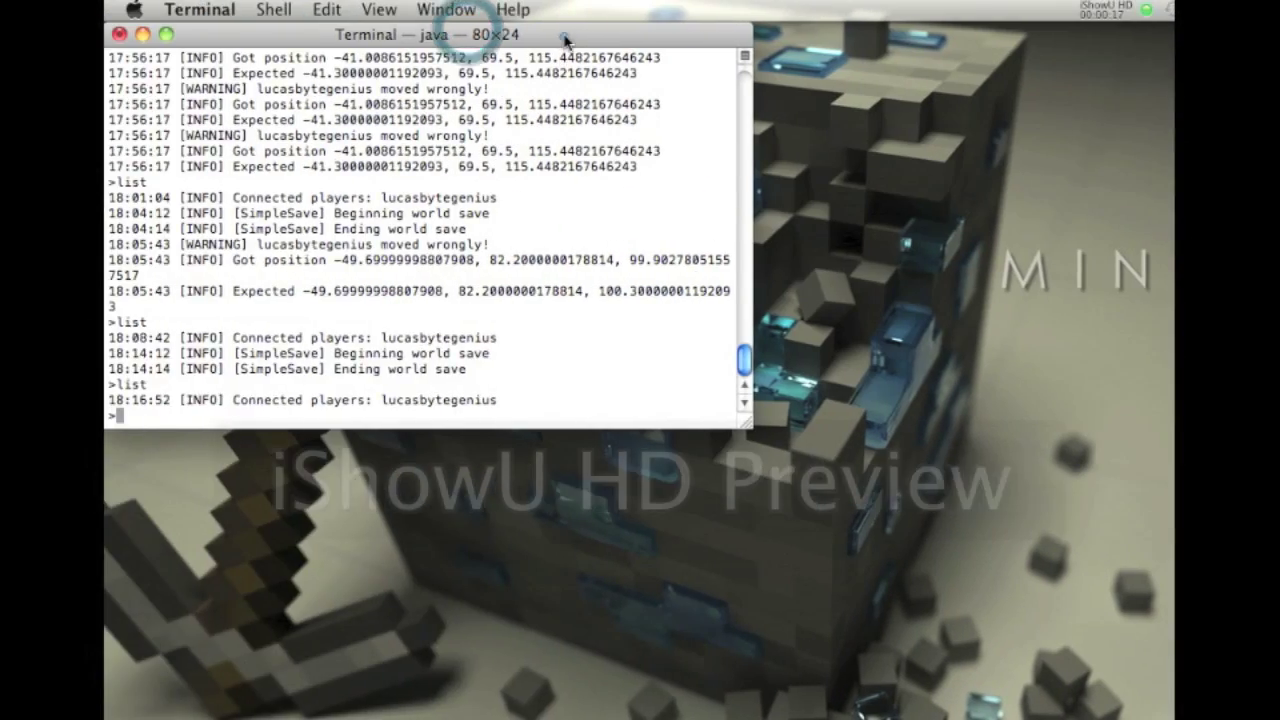
{"action": "double_click", "coordinate": [385, 42]}
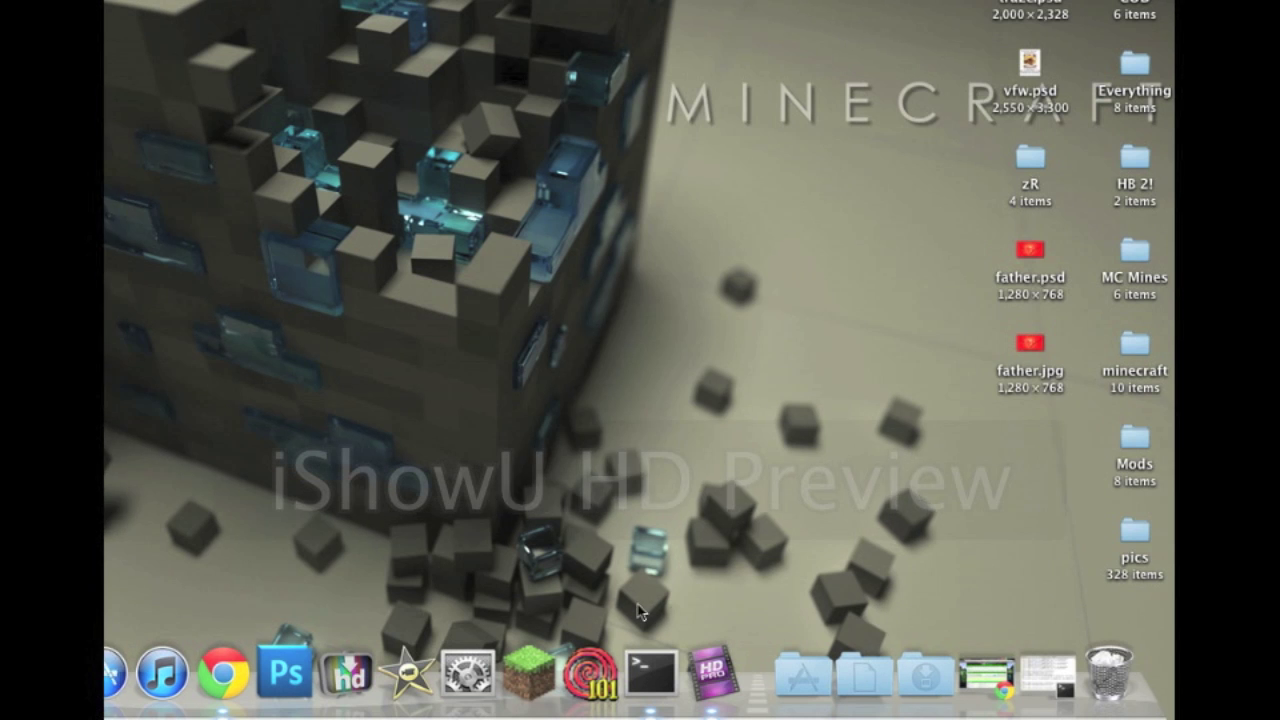
Launch CrossOver Games, dismiss its welcome window, then quit it from the Dock to stop Wizard 101
{"action": "left_click", "coordinate": [788, 675]}
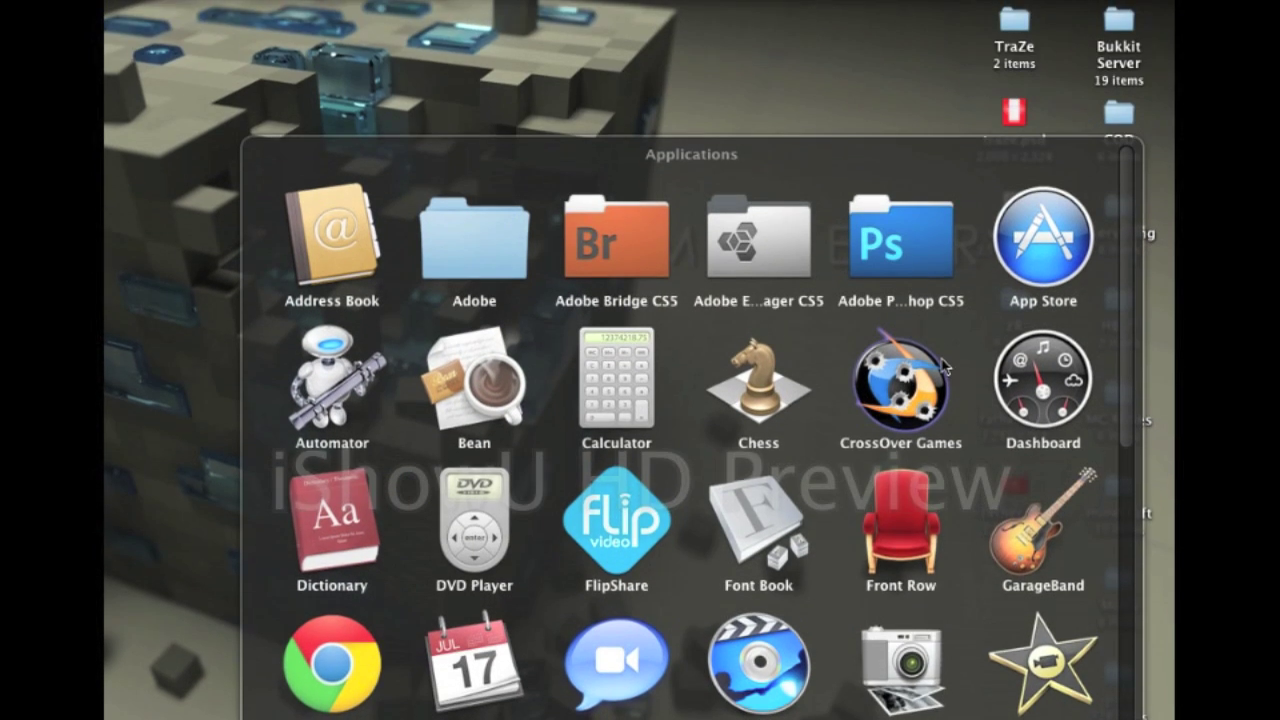
{"action": "key", "text": "Escape"}
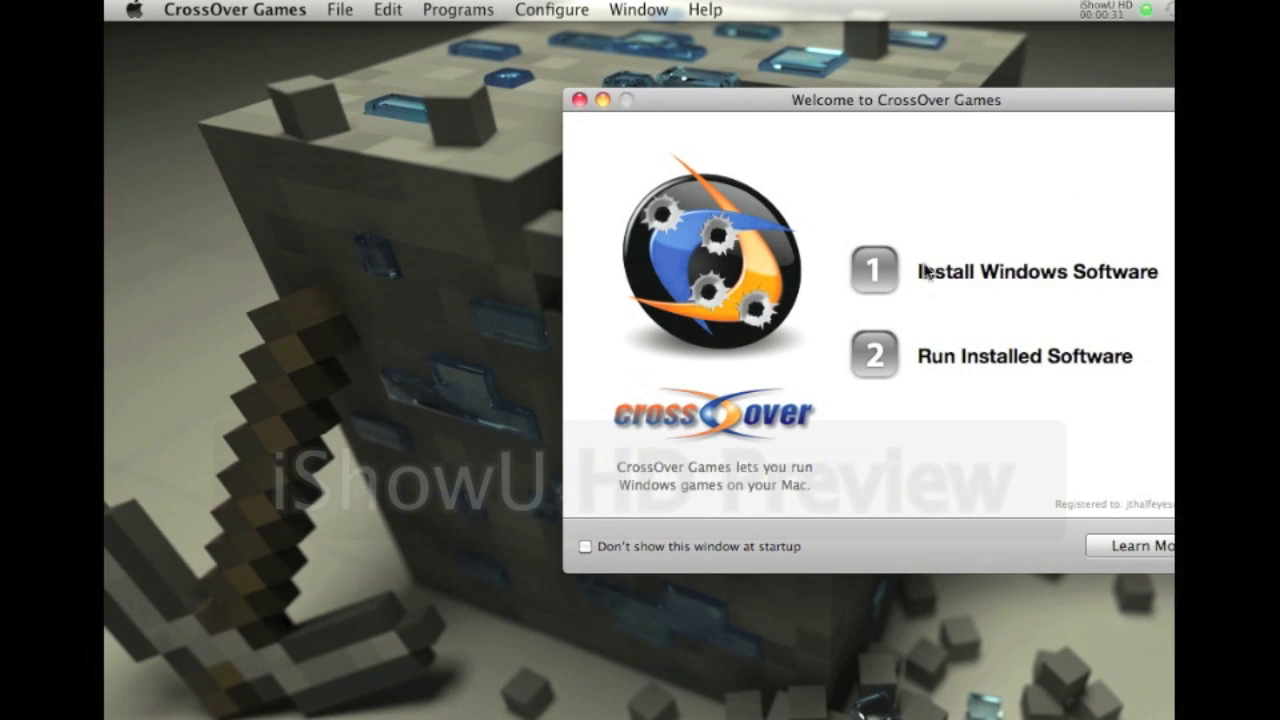
{"action": "left_click", "coordinate": [579, 99]}
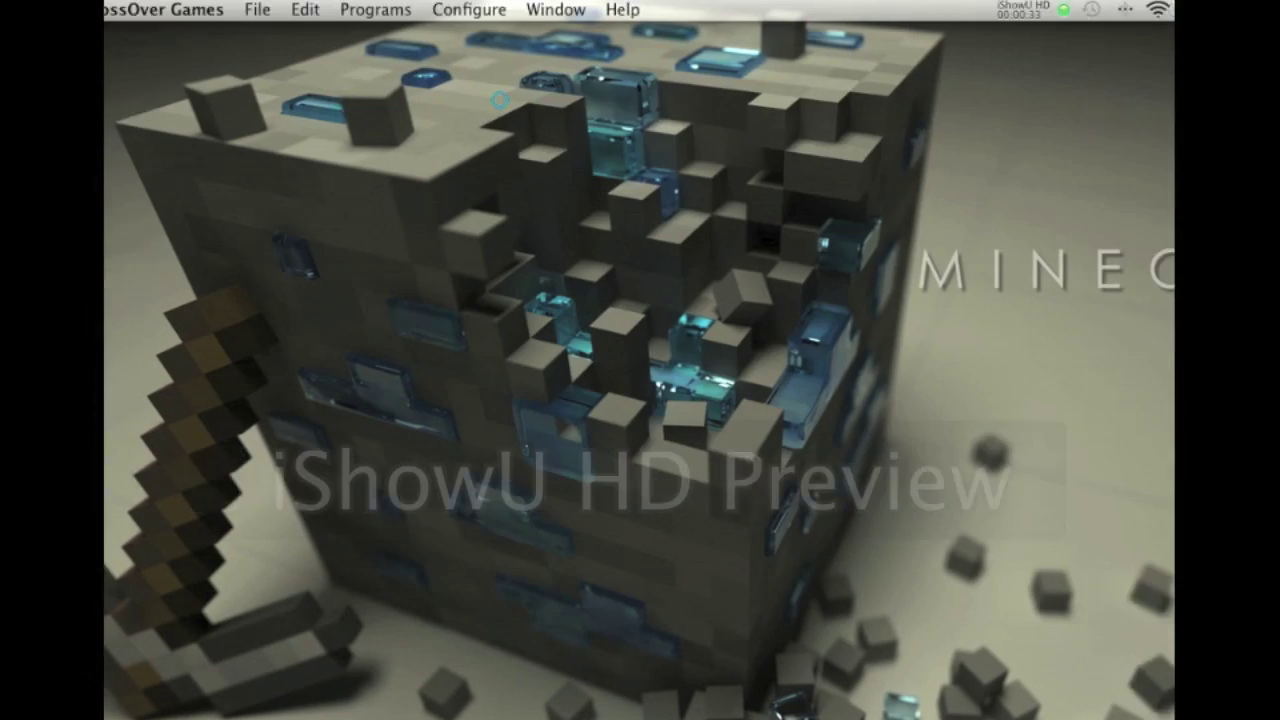
{"action": "right_click", "coordinate": [738, 678]}
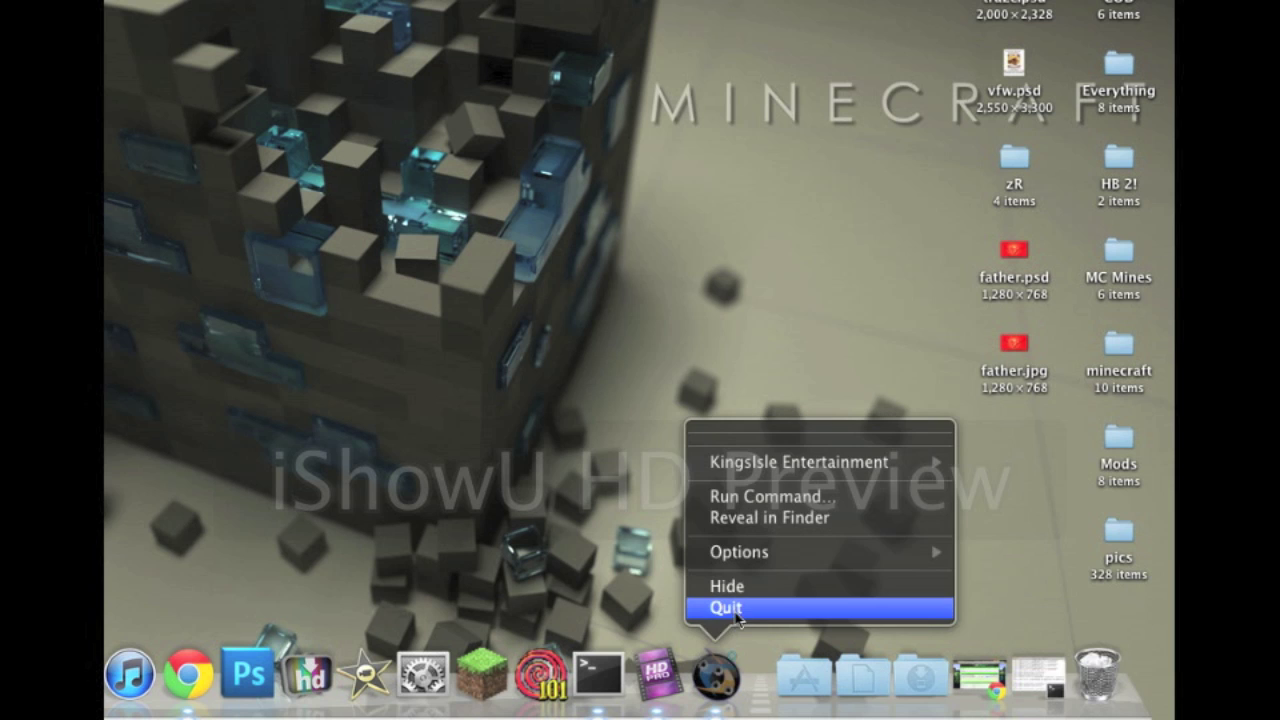
{"action": "left_click", "coordinate": [760, 606]}
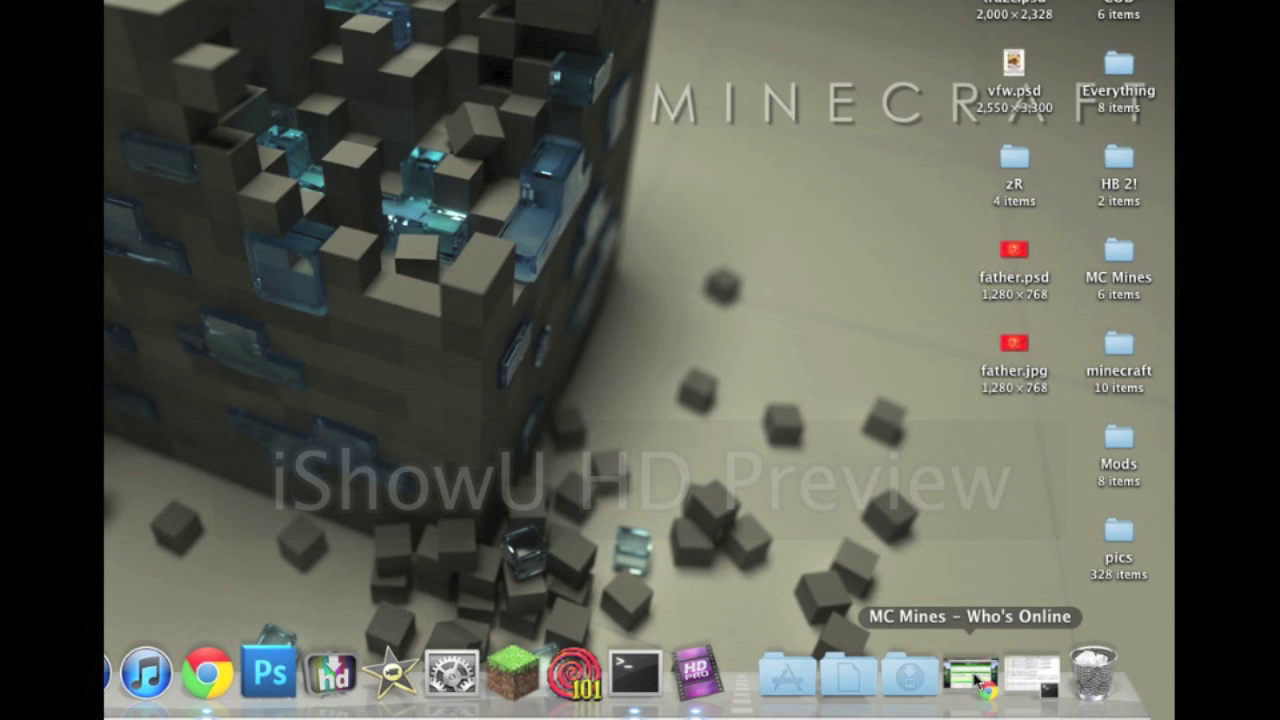
Restore Chrome and read the Gold-rated CodeWeavers compatibility page for Wizard 101 (App Id 4685)
{"action": "left_click", "coordinate": [973, 678]}
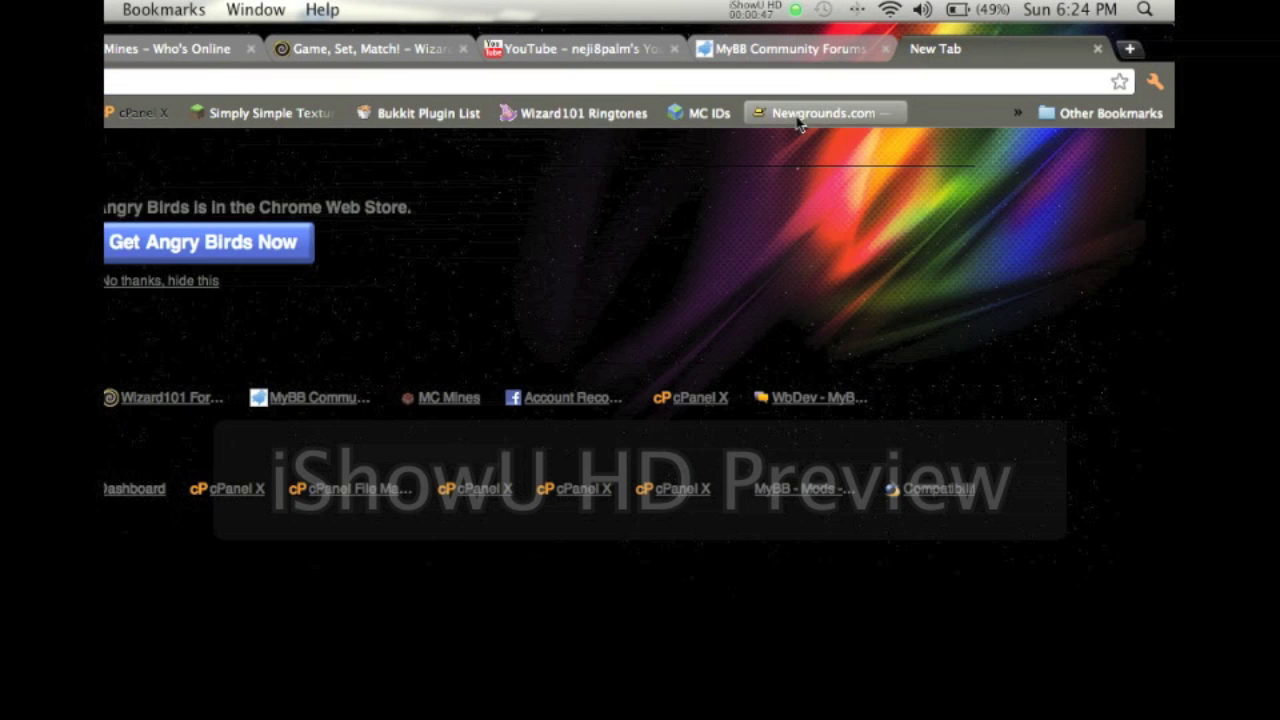
{"action": "left_click", "coordinate": [823, 113]}
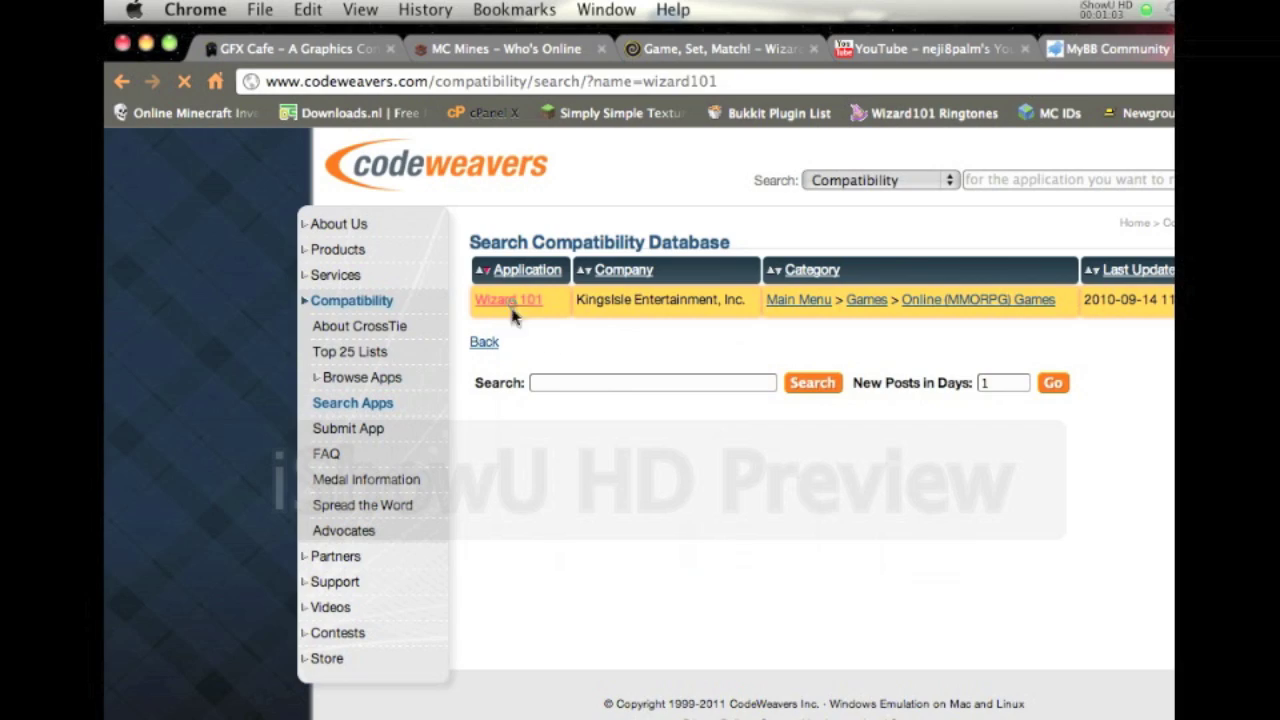
{"action": "left_click", "coordinate": [510, 300]}
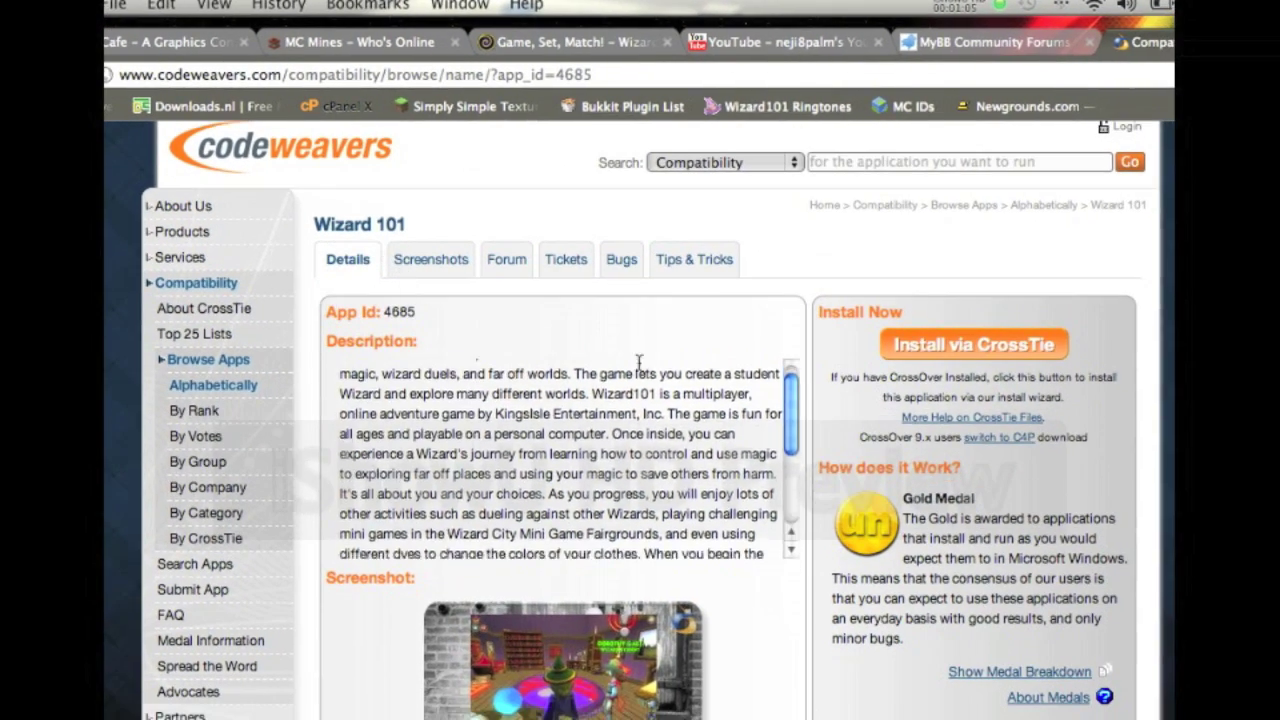
{"action": "scroll", "coordinate": [639, 360], "scroll_direction": "down", "scroll_amount": 4}
{"action": "scroll", "coordinate": [282, 310], "scroll_direction": "down", "scroll_amount": 3}
{"action": "scroll", "coordinate": [288, 304], "scroll_direction": "up", "scroll_amount": 2}
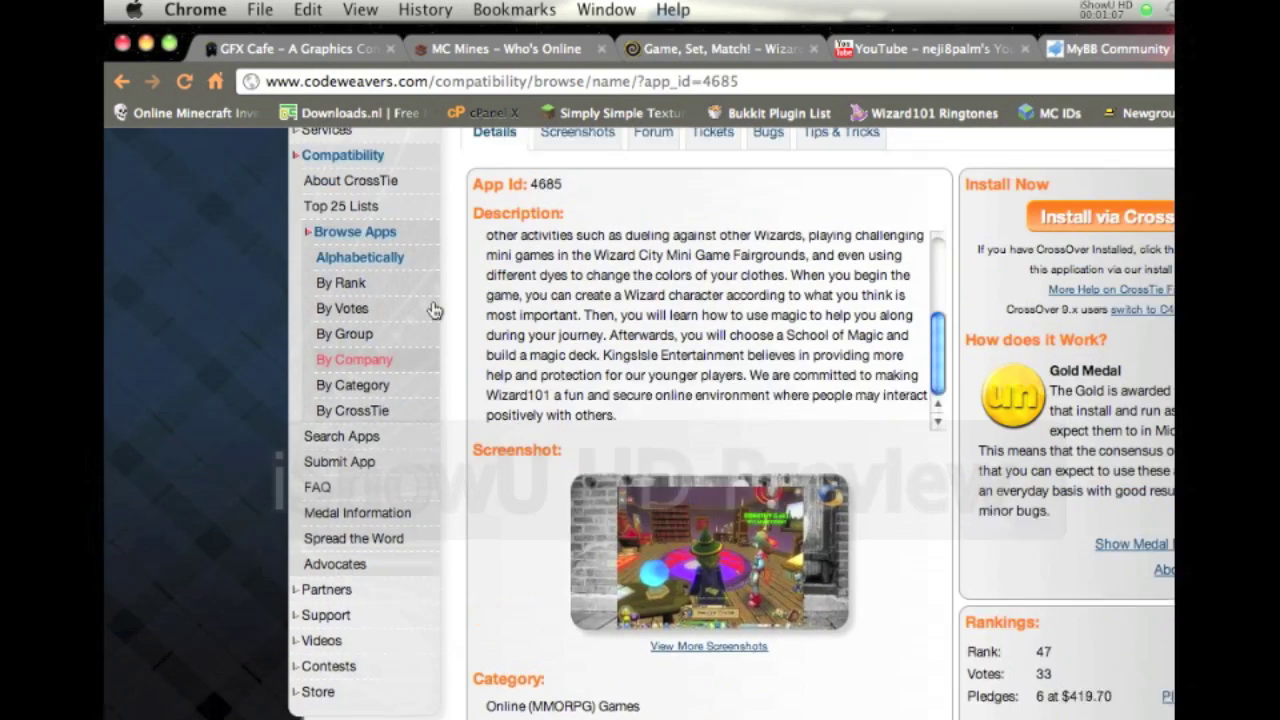
{"action": "scroll", "coordinate": [524, 262], "scroll_direction": "up", "scroll_amount": 1}
{"action": "scroll", "coordinate": [549, 246], "scroll_direction": "down", "scroll_amount": 8}
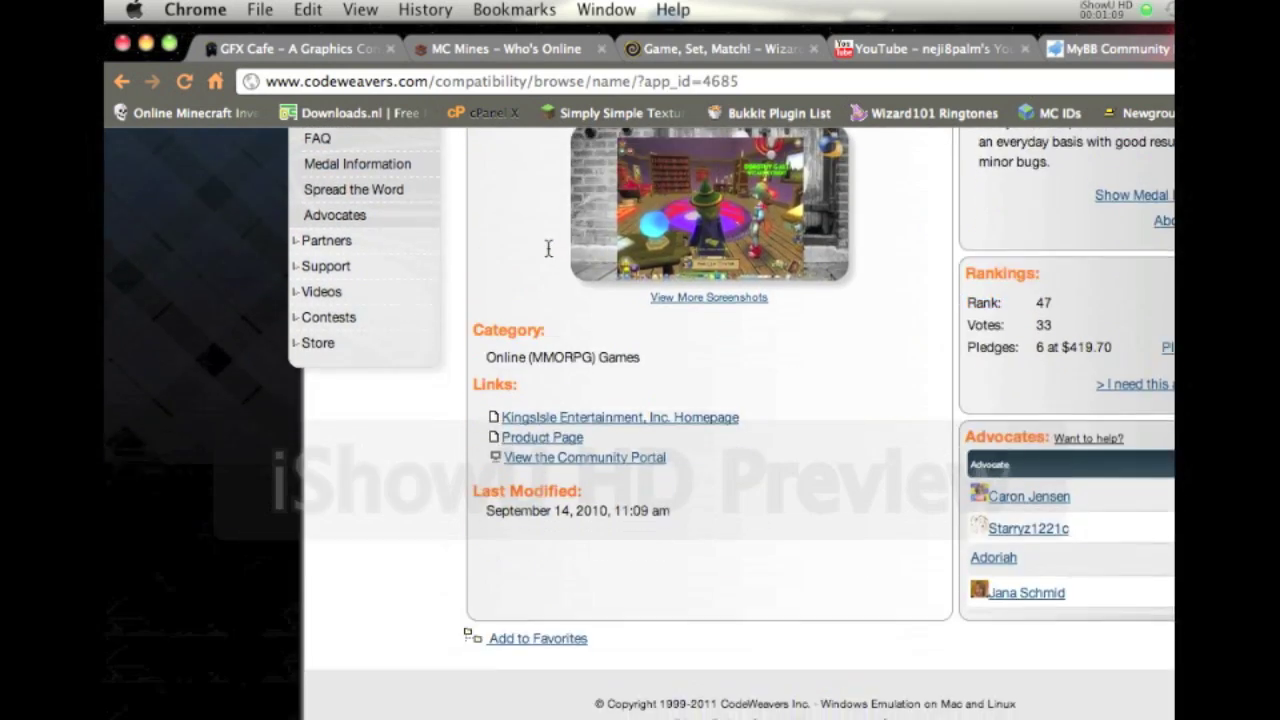
{"action": "scroll", "coordinate": [549, 246], "scroll_direction": "up", "scroll_amount": 5}
{"action": "scroll", "coordinate": [1050, 436], "scroll_direction": "up", "scroll_amount": 3}
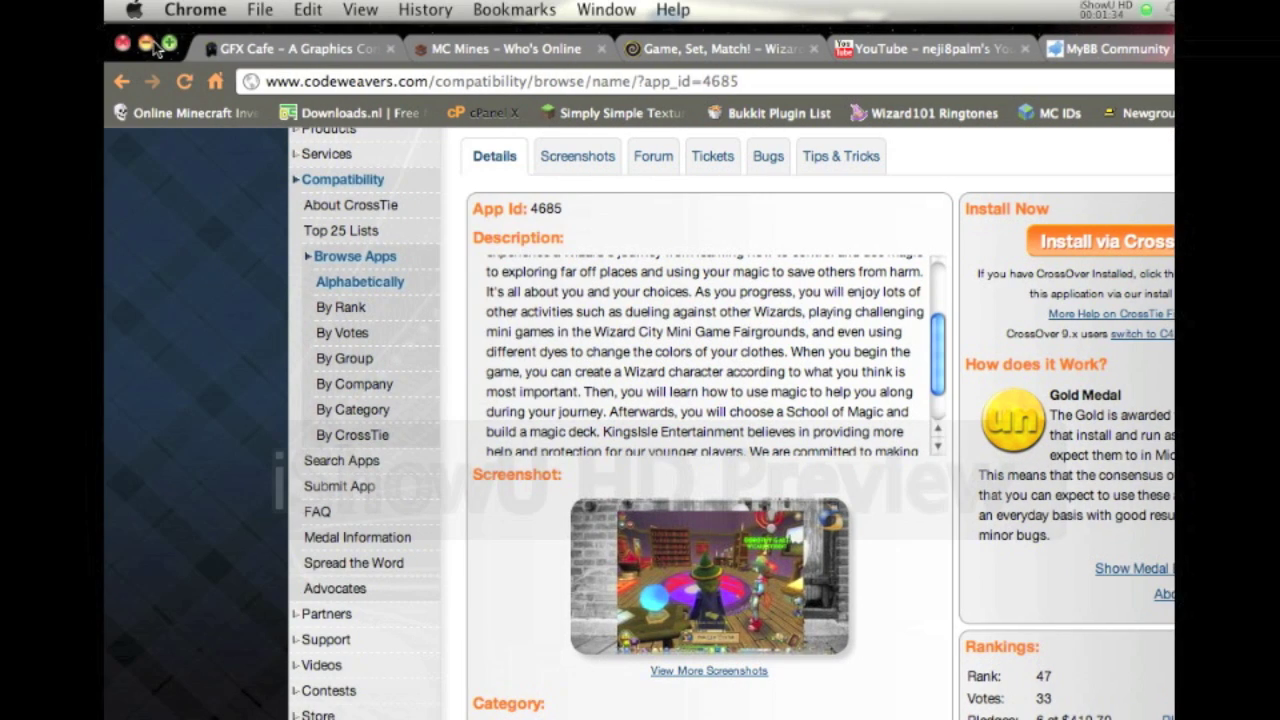
Minimize Chrome, show the Downloads folder in Finder, and Clean Up its icons
{"action": "left_click", "coordinate": [152, 46]}
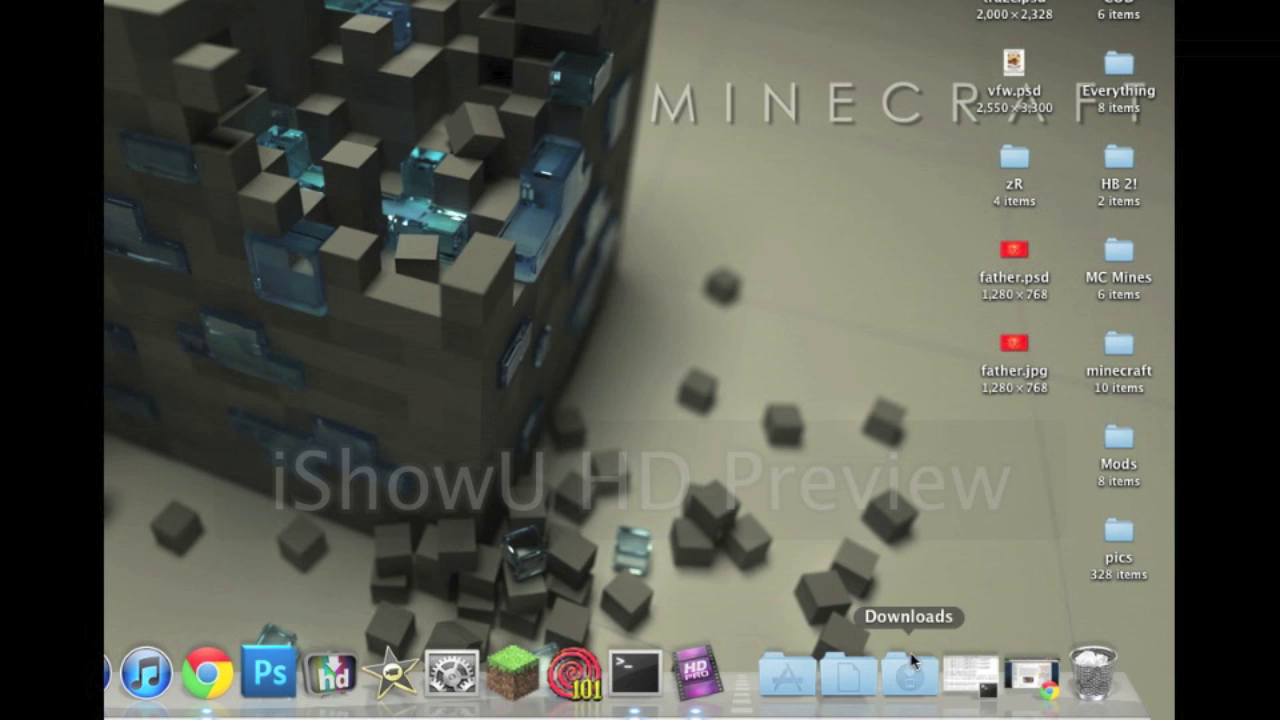
{"action": "left_click", "coordinate": [912, 660]}
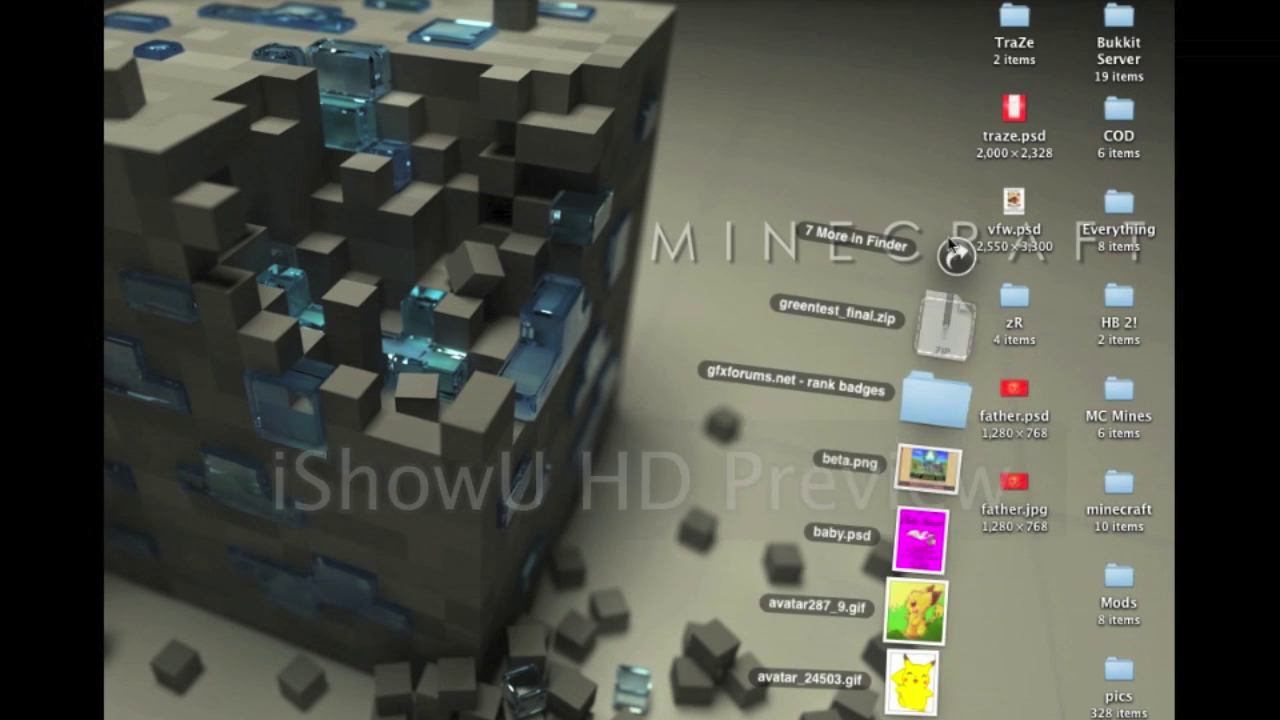
{"action": "left_click", "coordinate": [829, 70]}
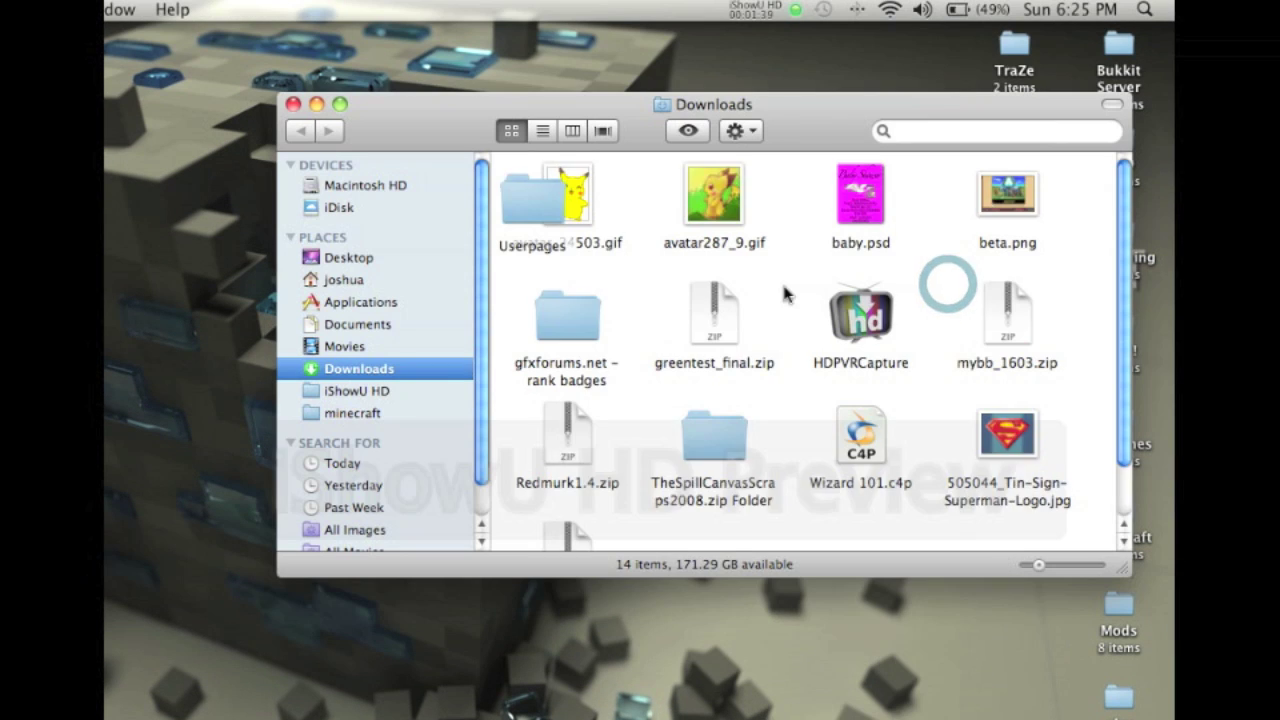
{"action": "scroll", "coordinate": [784, 294], "scroll_direction": "down", "scroll_amount": 3}
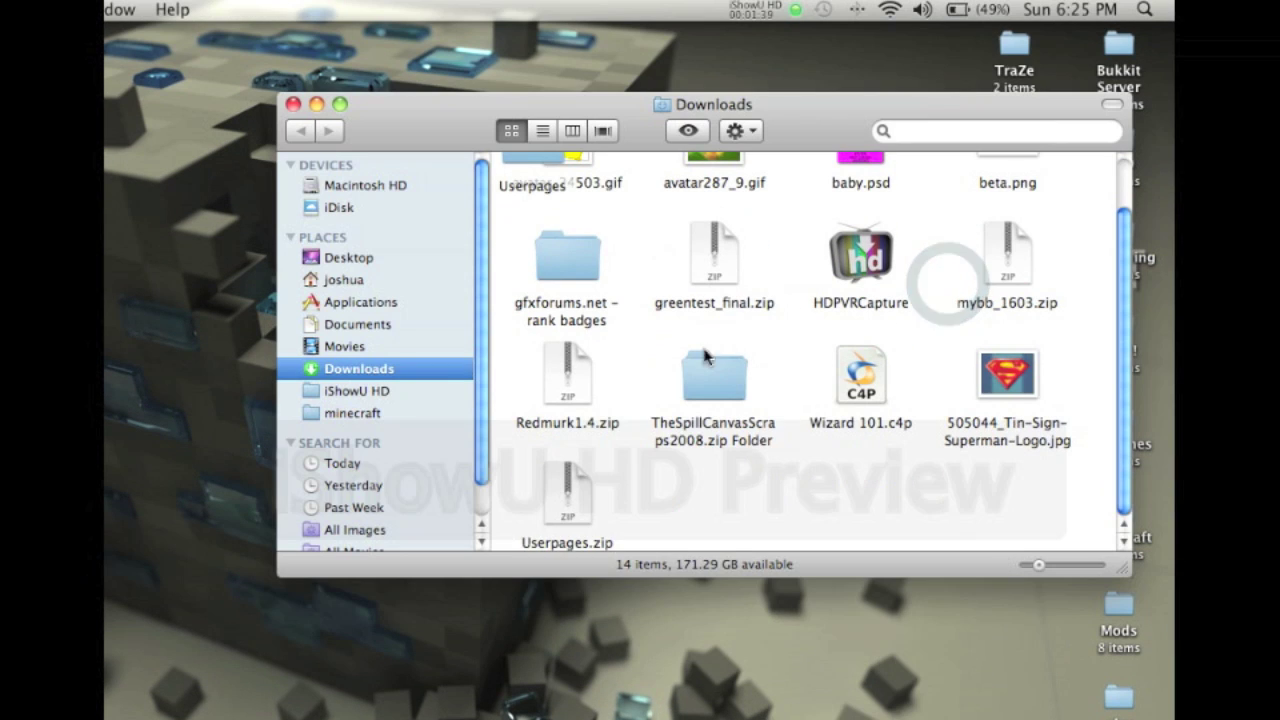
{"action": "right_click", "coordinate": [735, 467]}
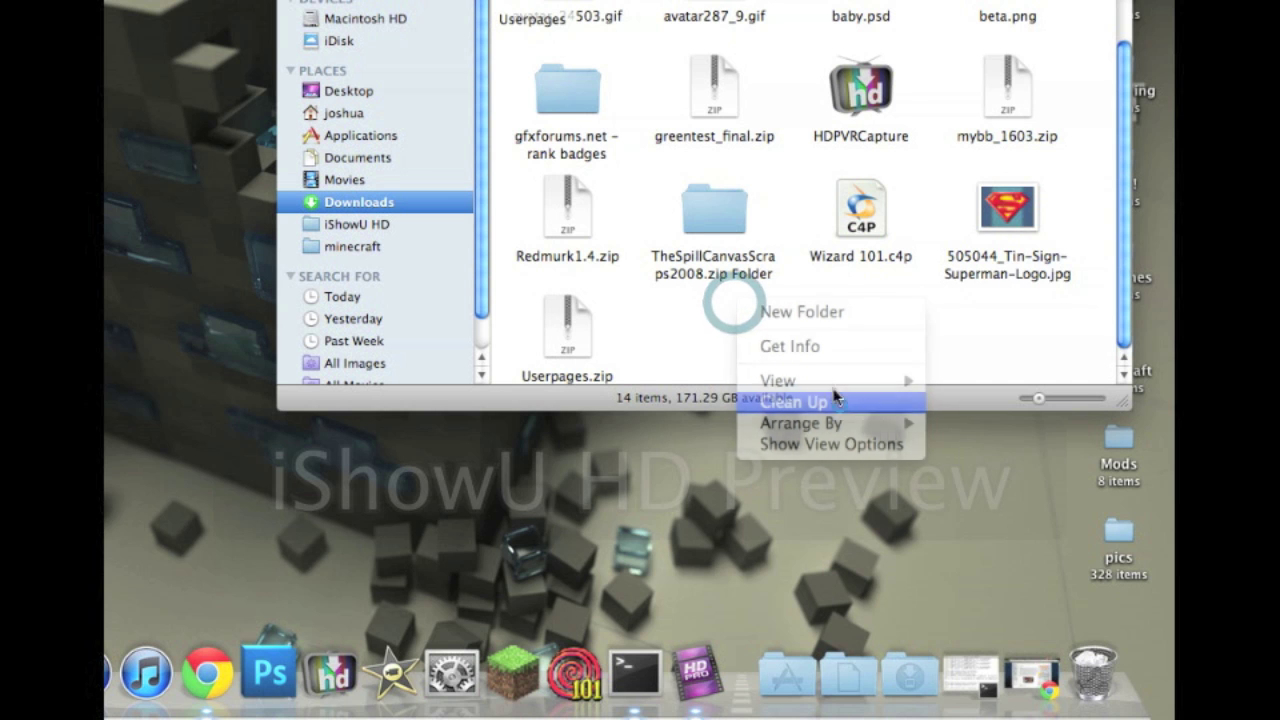
{"action": "left_click", "coordinate": [835, 401]}
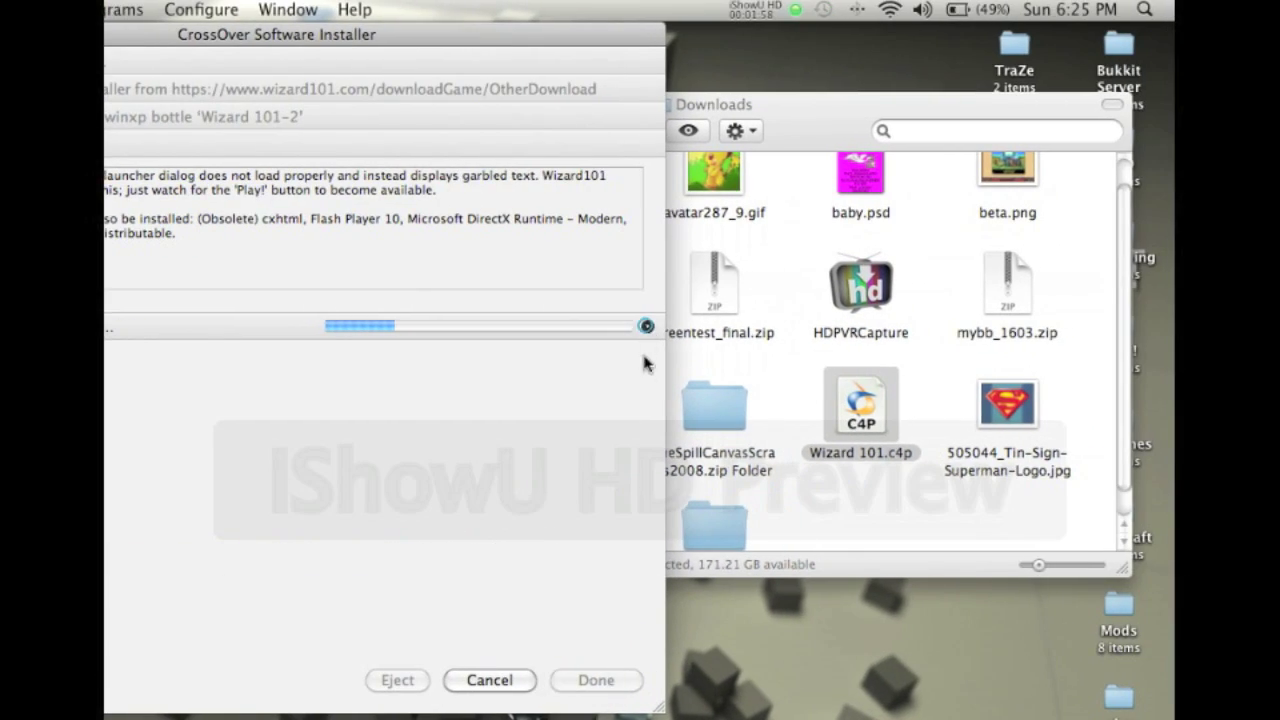
Cancel the Wizard 101.c4p installation, close the Downloads window, and quit CrossOver Games
{"action": "left_click", "coordinate": [710, 160]}
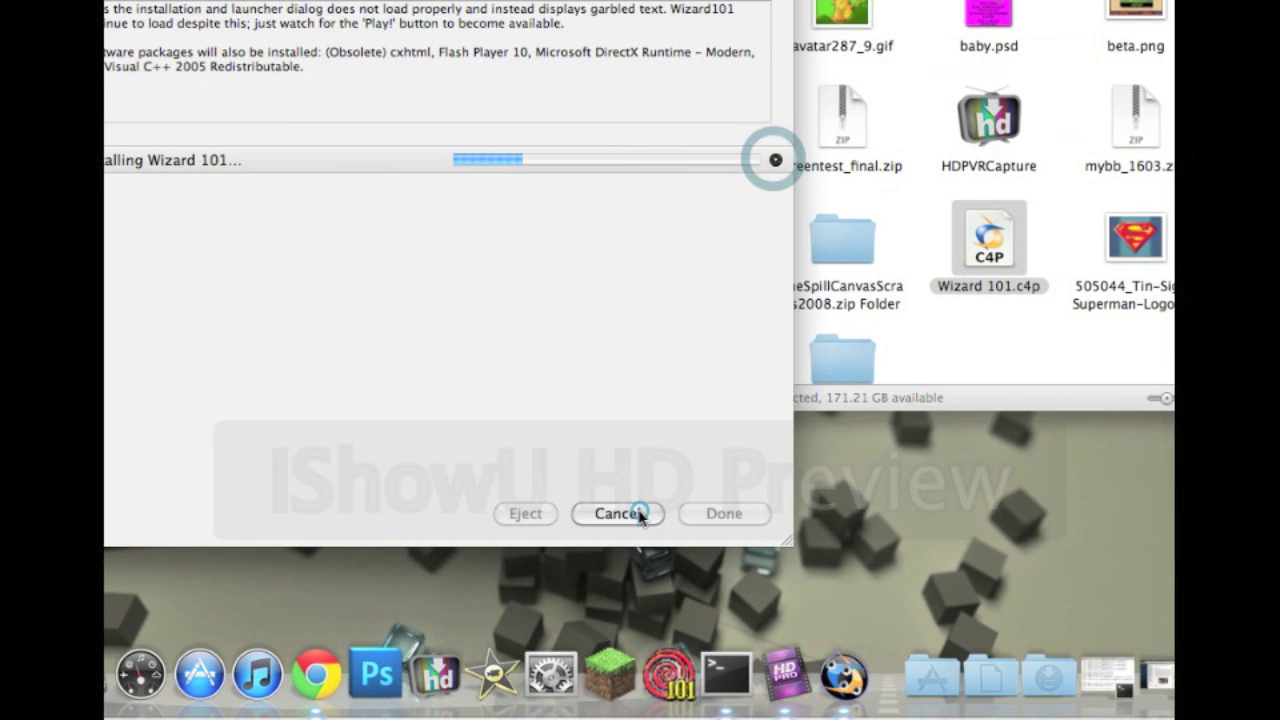
{"action": "left_click", "coordinate": [600, 515]}
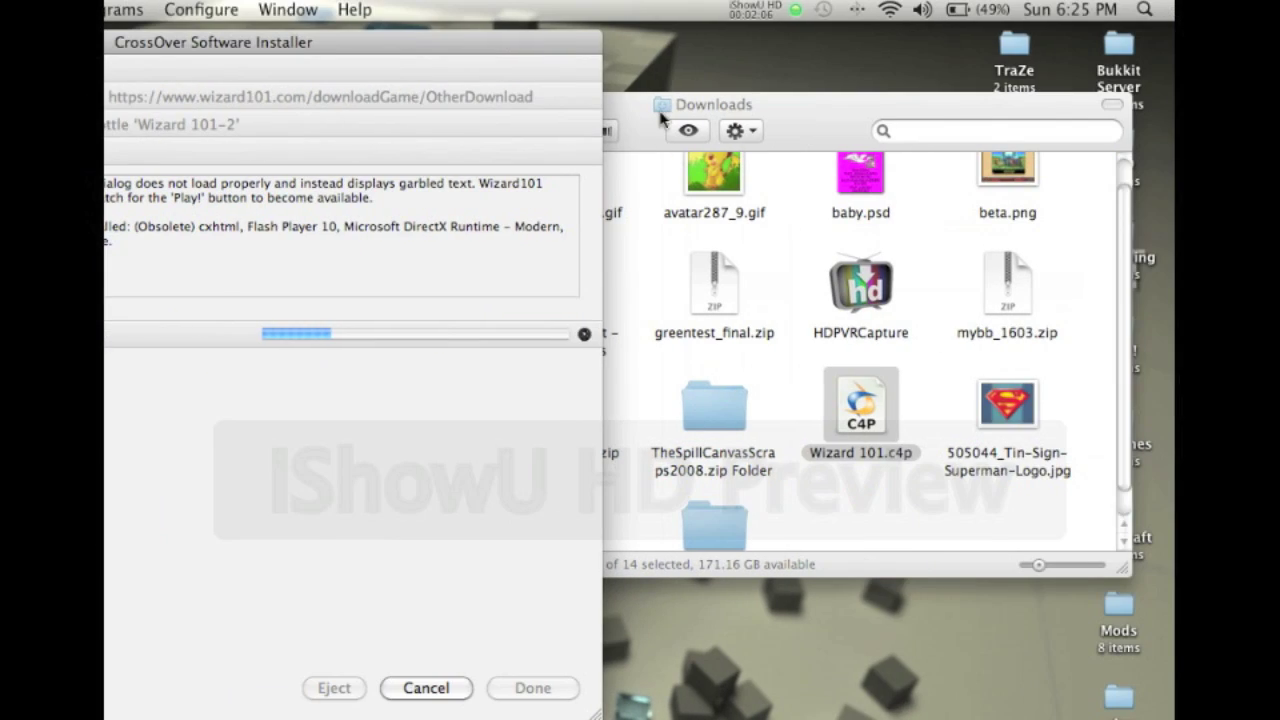
{"action": "left_click", "coordinate": [1010, 112]}
{"action": "left_click", "coordinate": [634, 105]}
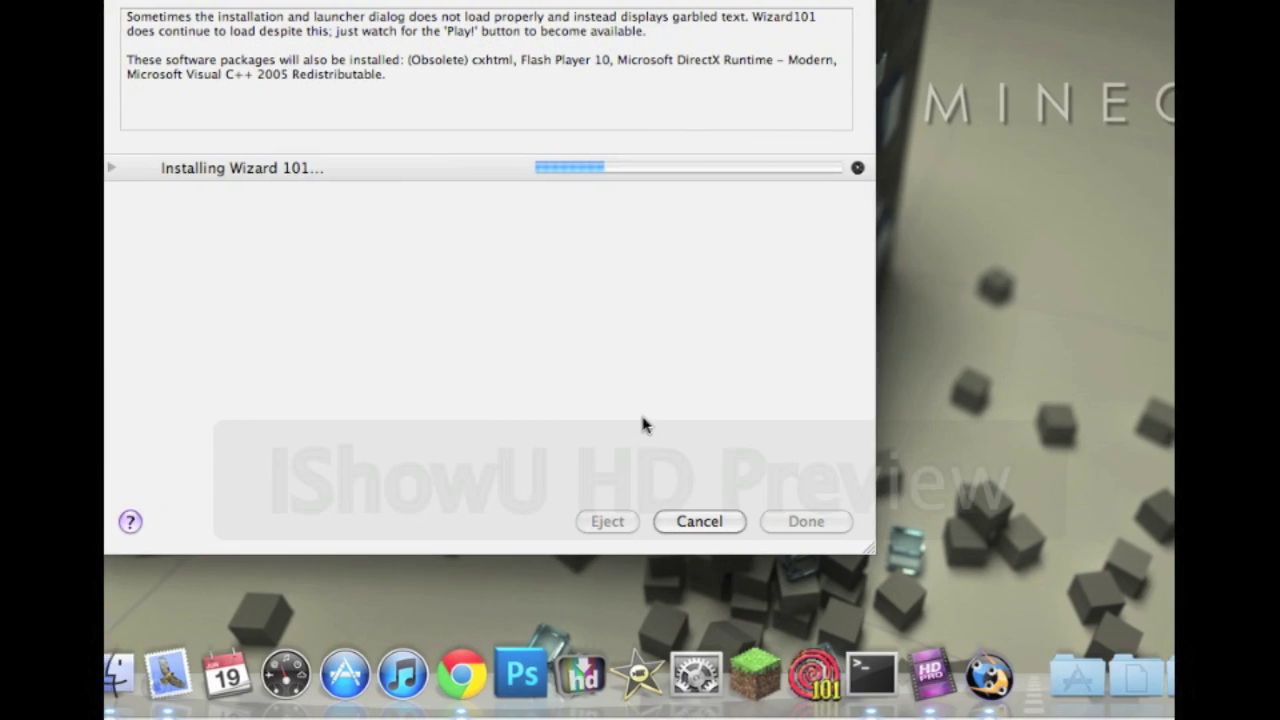
{"action": "left_click", "coordinate": [766, 688]}
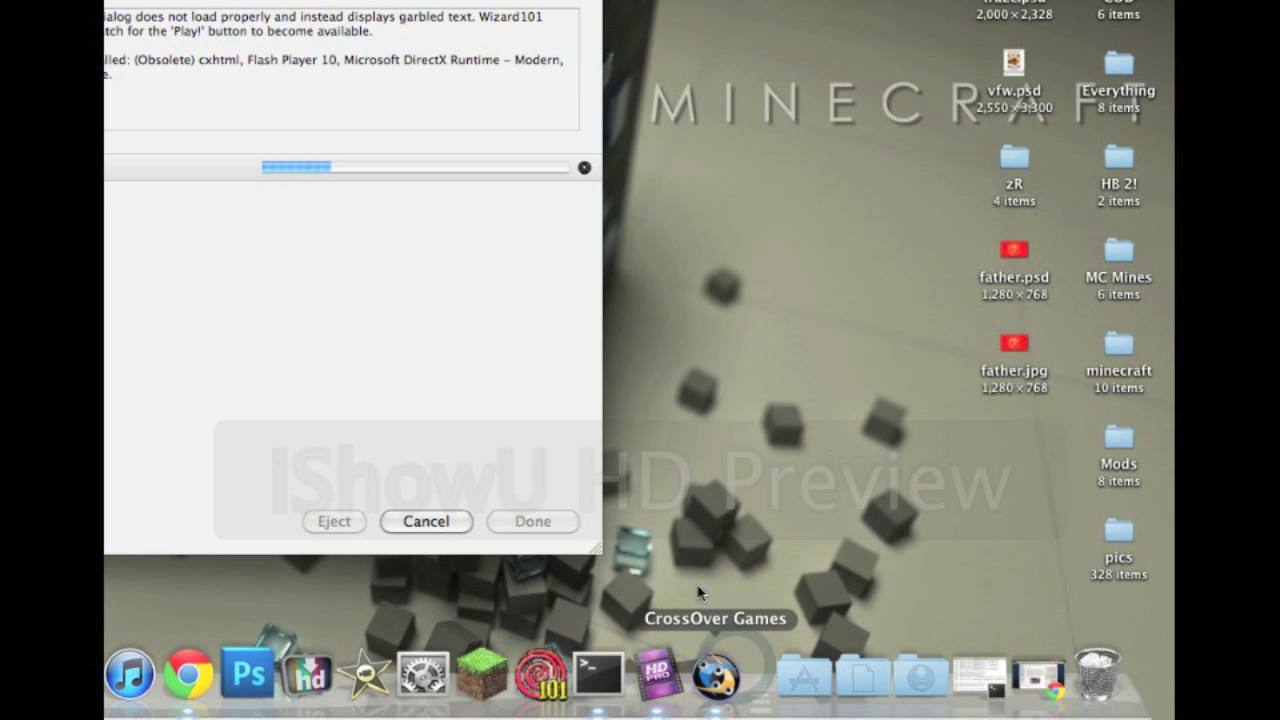
{"action": "left_click", "coordinate": [721, 610]}
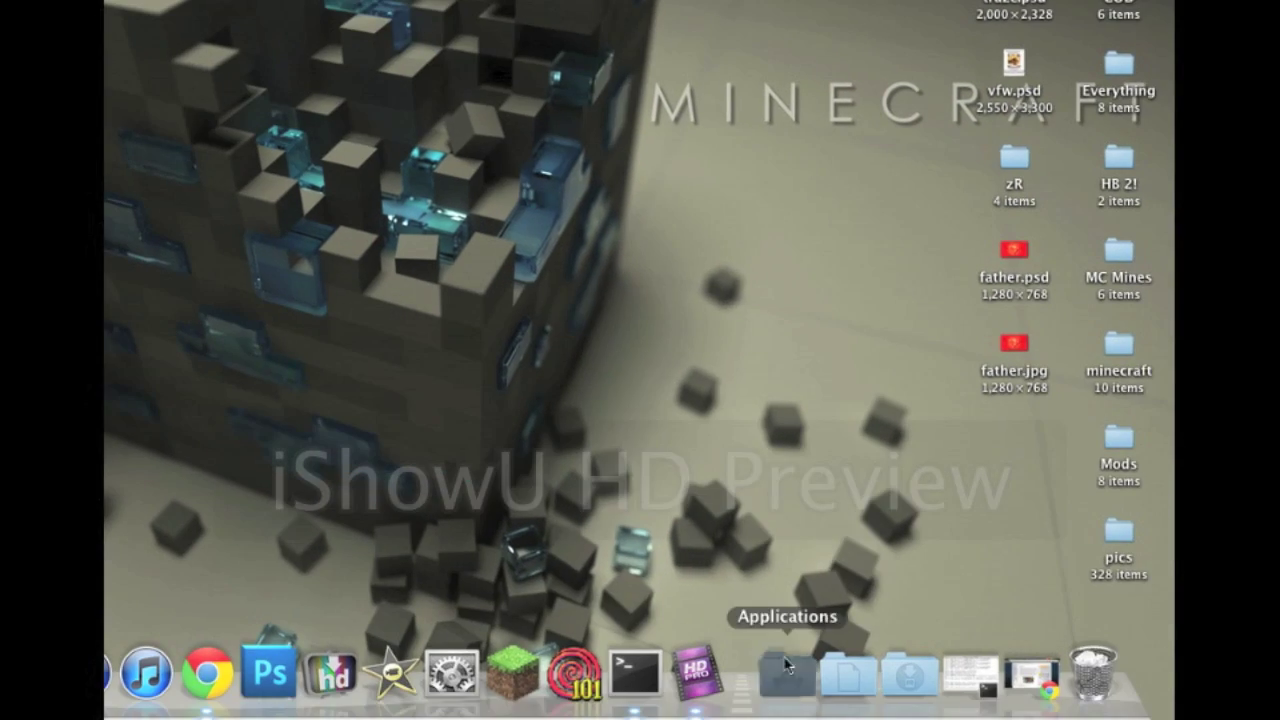
Launch CrossOver Games and run KingsIsle Entertainment > Wizard101 > Play Wizard101 from installed software
{"action": "left_click", "coordinate": [786, 665]}
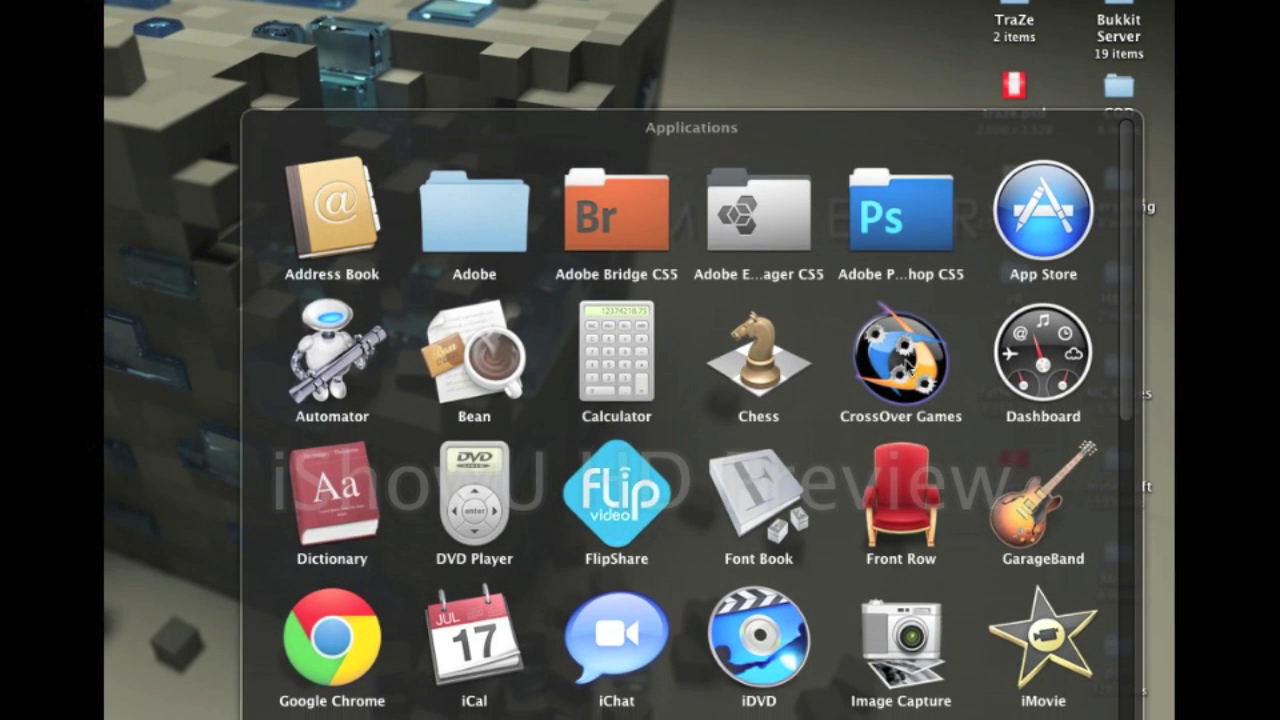
{"action": "left_click", "coordinate": [903, 372]}
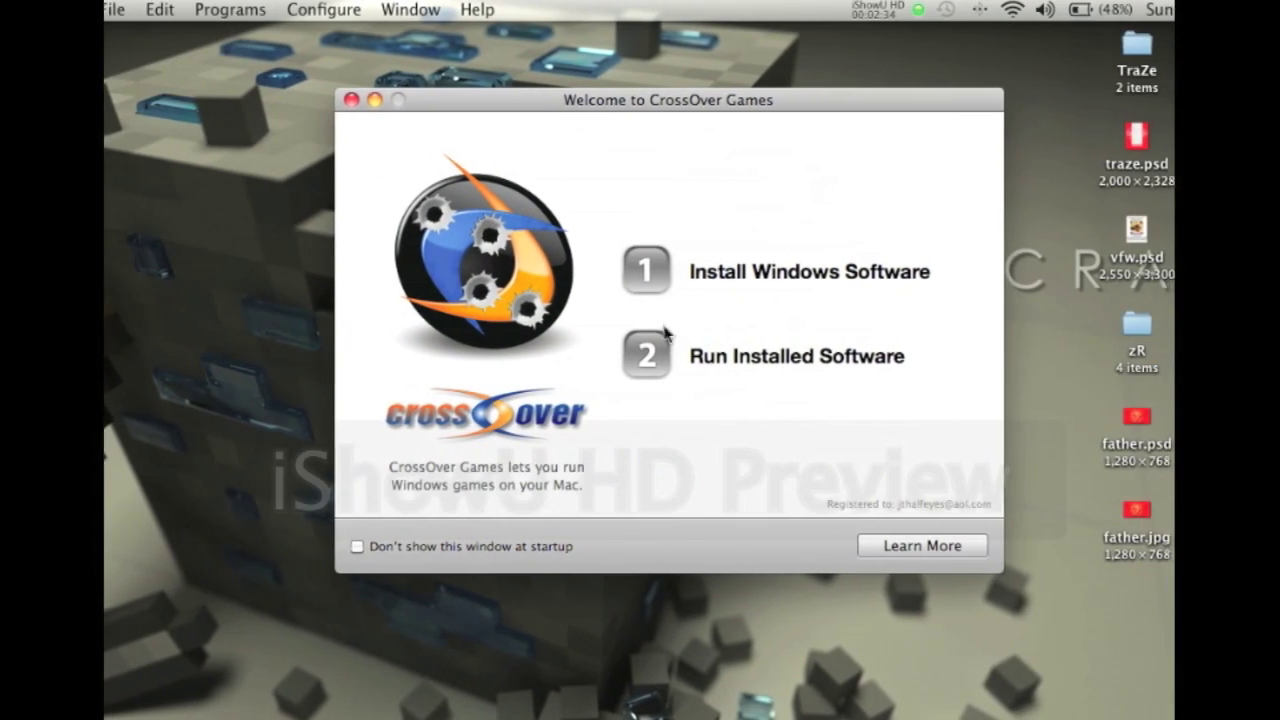
{"action": "left_click", "coordinate": [707, 319]}
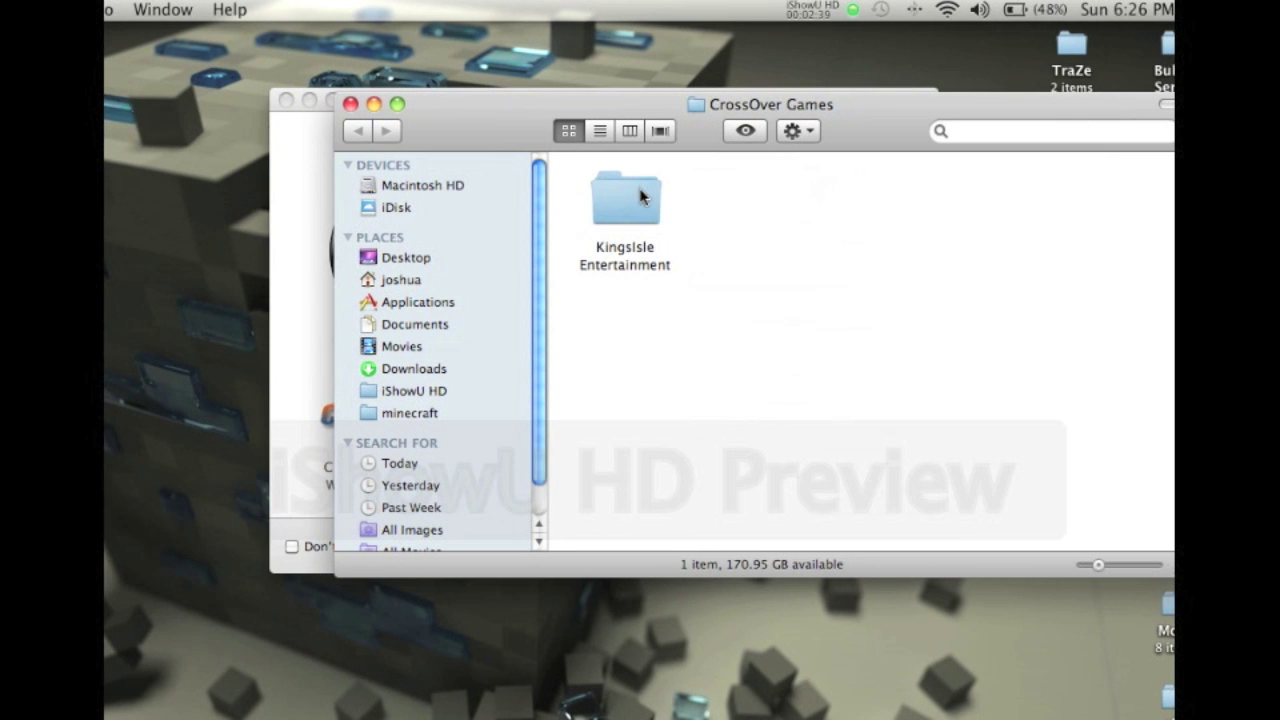
{"action": "double_click", "coordinate": [641, 196]}
{"action": "double_click", "coordinate": [605, 195]}
{"action": "double_click", "coordinate": [607, 192]}
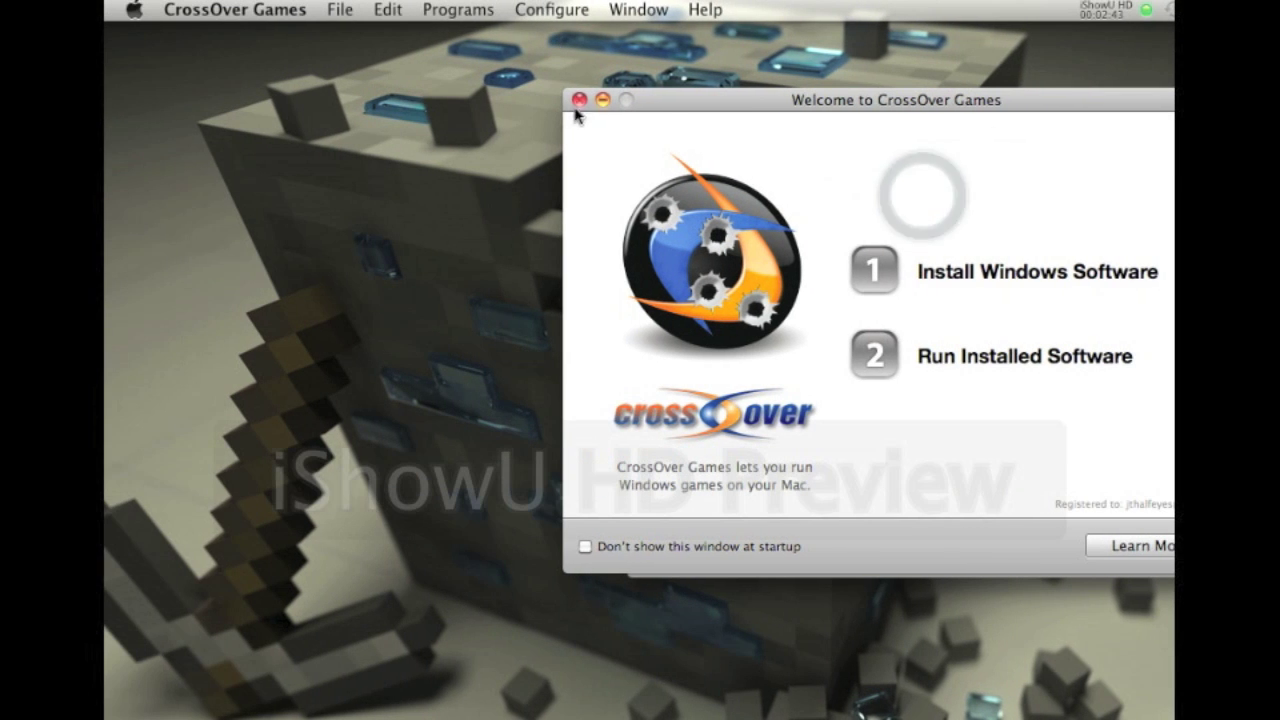
{"action": "left_click", "coordinate": [578, 99]}
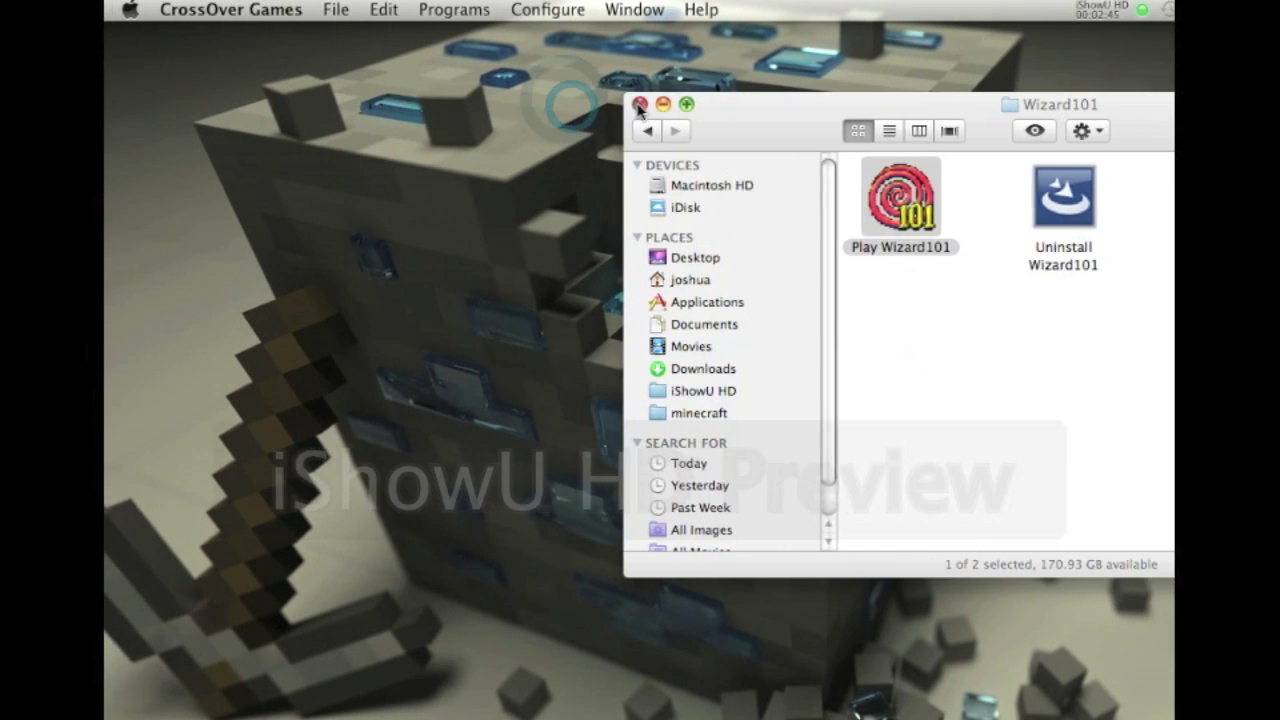
{"action": "left_click", "coordinate": [650, 103]}
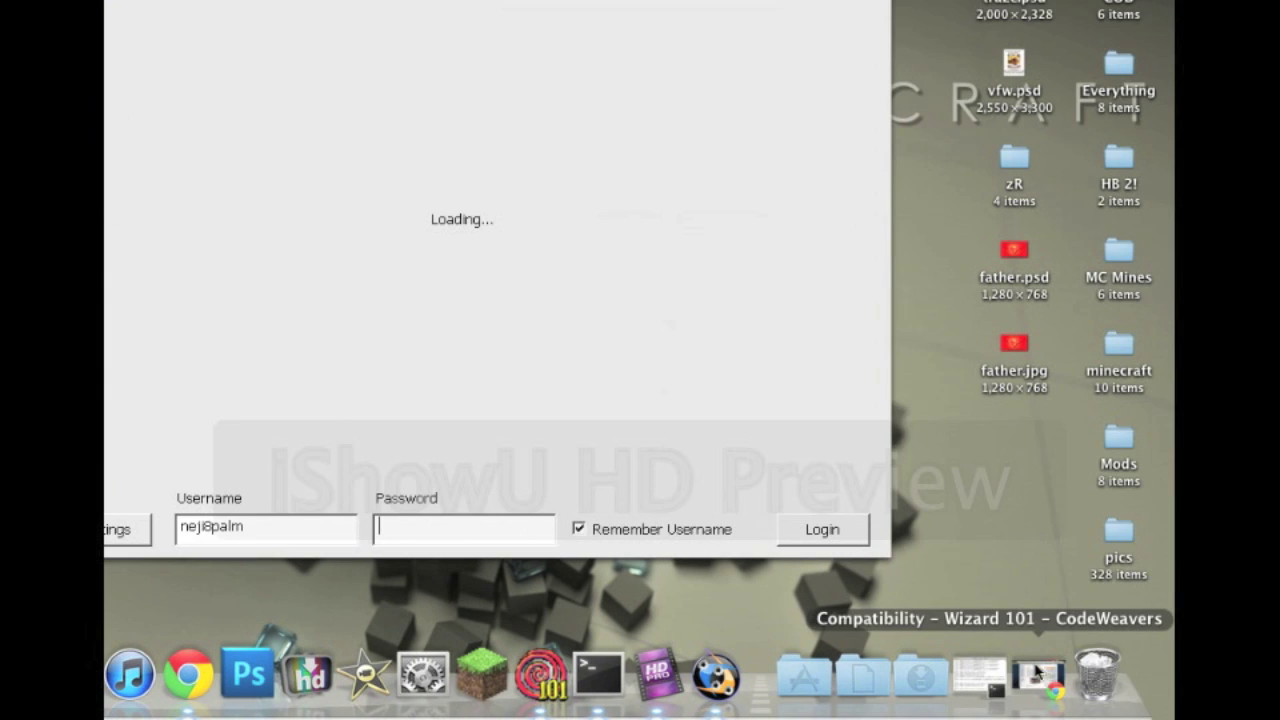
Close the Wizard 101 compatibility tab in Chrome and minimize the browser
{"action": "left_click", "coordinate": [1037, 672]}
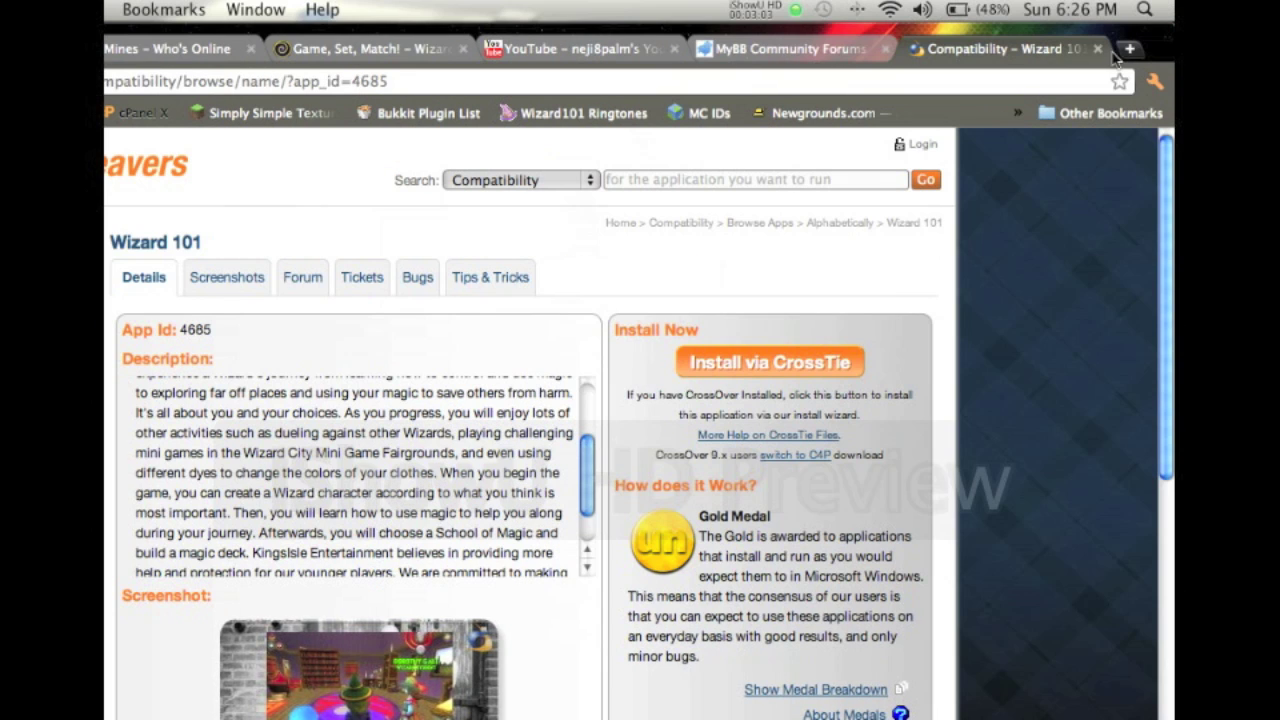
{"action": "left_click", "coordinate": [1098, 48]}
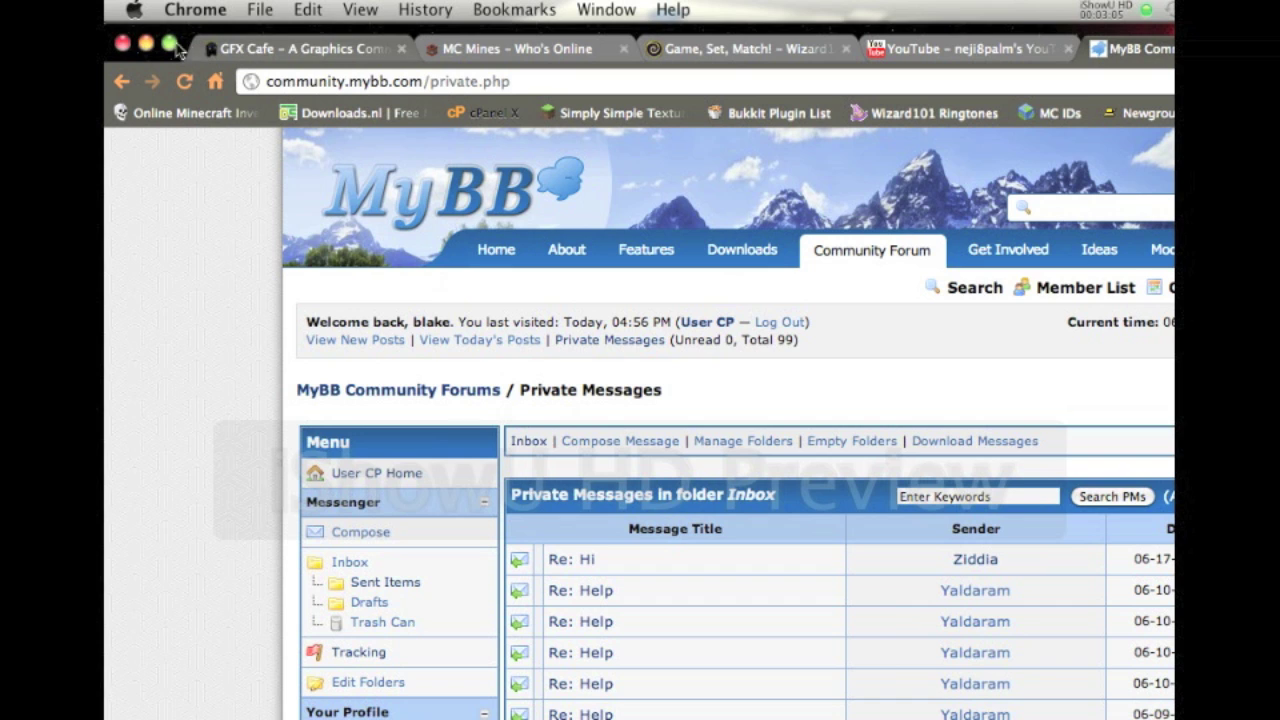
{"action": "left_click", "coordinate": [146, 46]}
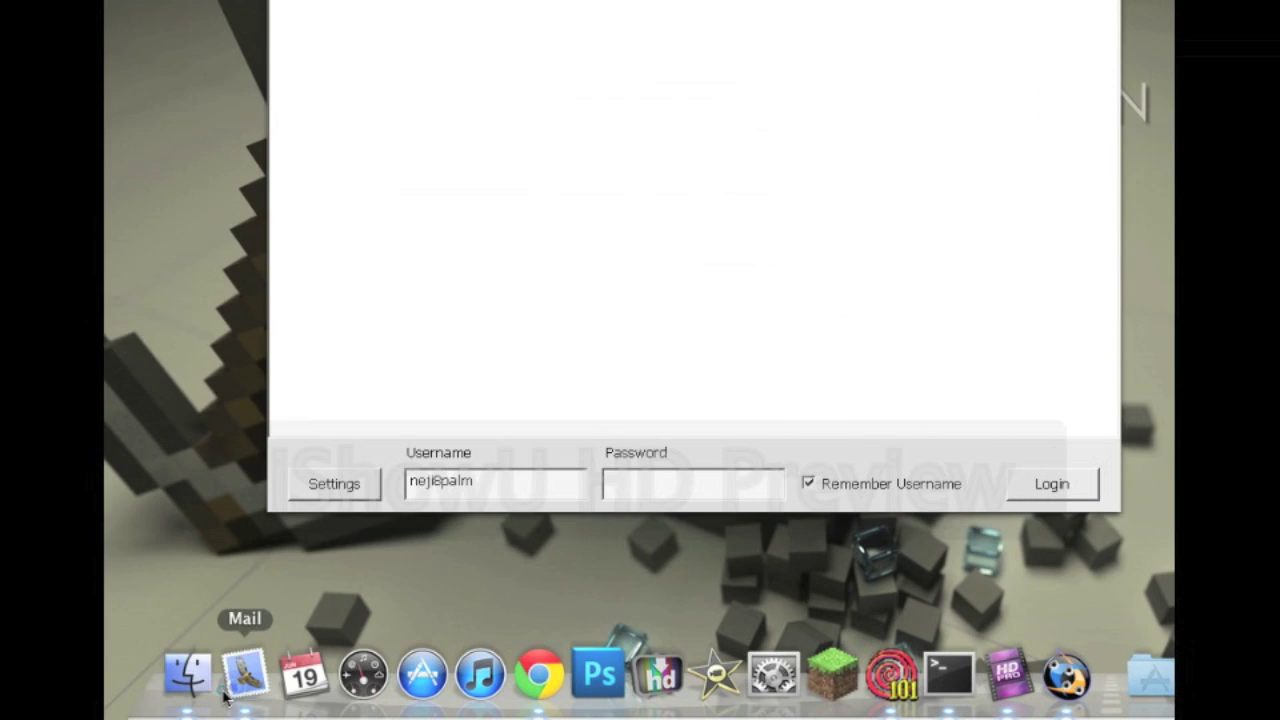
Read through the CodeWeavers order confirmation email in Mail, then close Mail
{"action": "left_click", "coordinate": [226, 695]}
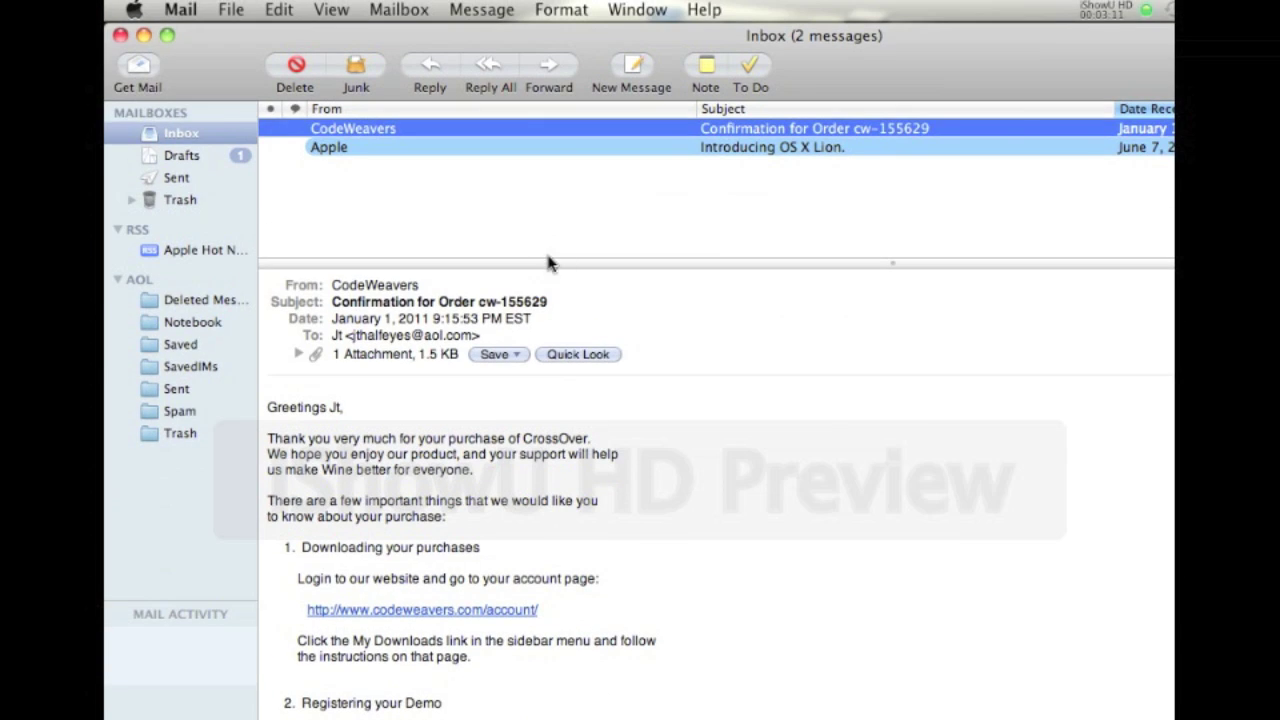
{"action": "scroll", "coordinate": [641, 366], "scroll_direction": "down", "scroll_amount": 10}
{"action": "scroll", "coordinate": [641, 366], "scroll_direction": "up", "scroll_amount": 2}
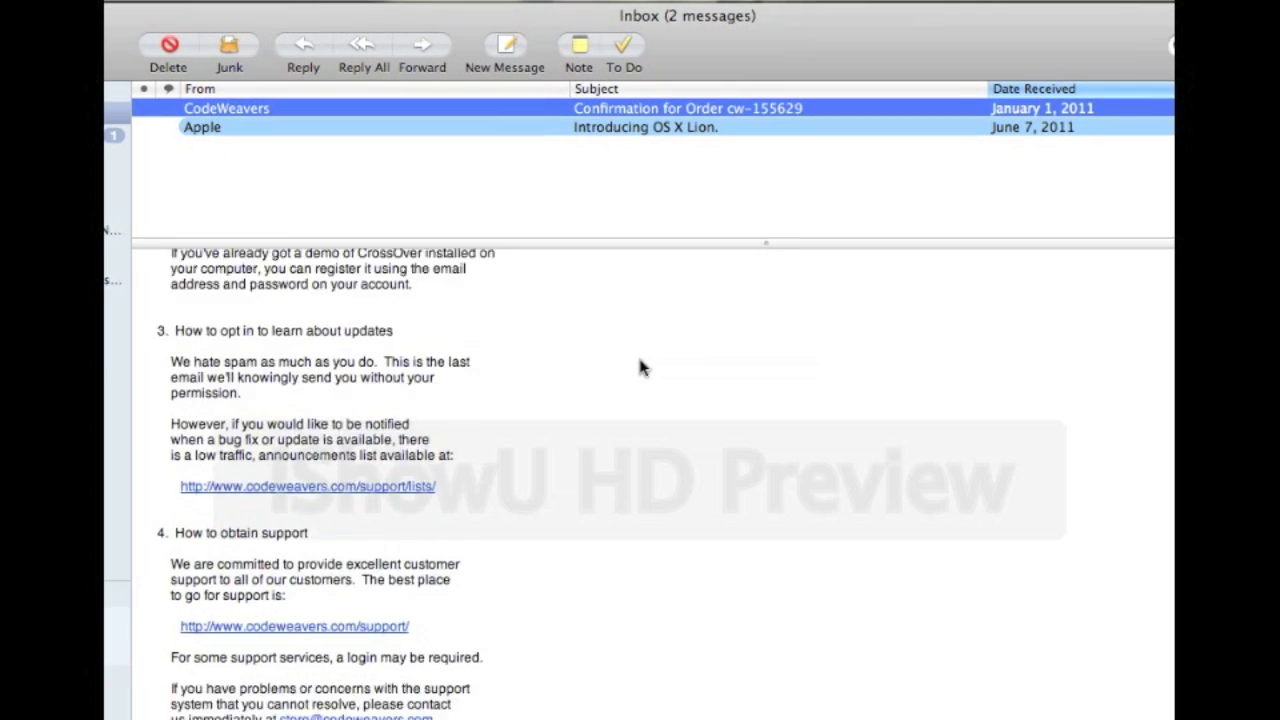
{"action": "scroll", "coordinate": [641, 366], "scroll_direction": "down", "scroll_amount": 10}
{"action": "scroll", "coordinate": [641, 366], "scroll_direction": "up", "scroll_amount": 4}
{"action": "scroll", "coordinate": [641, 366], "scroll_direction": "up", "scroll_amount": 5}
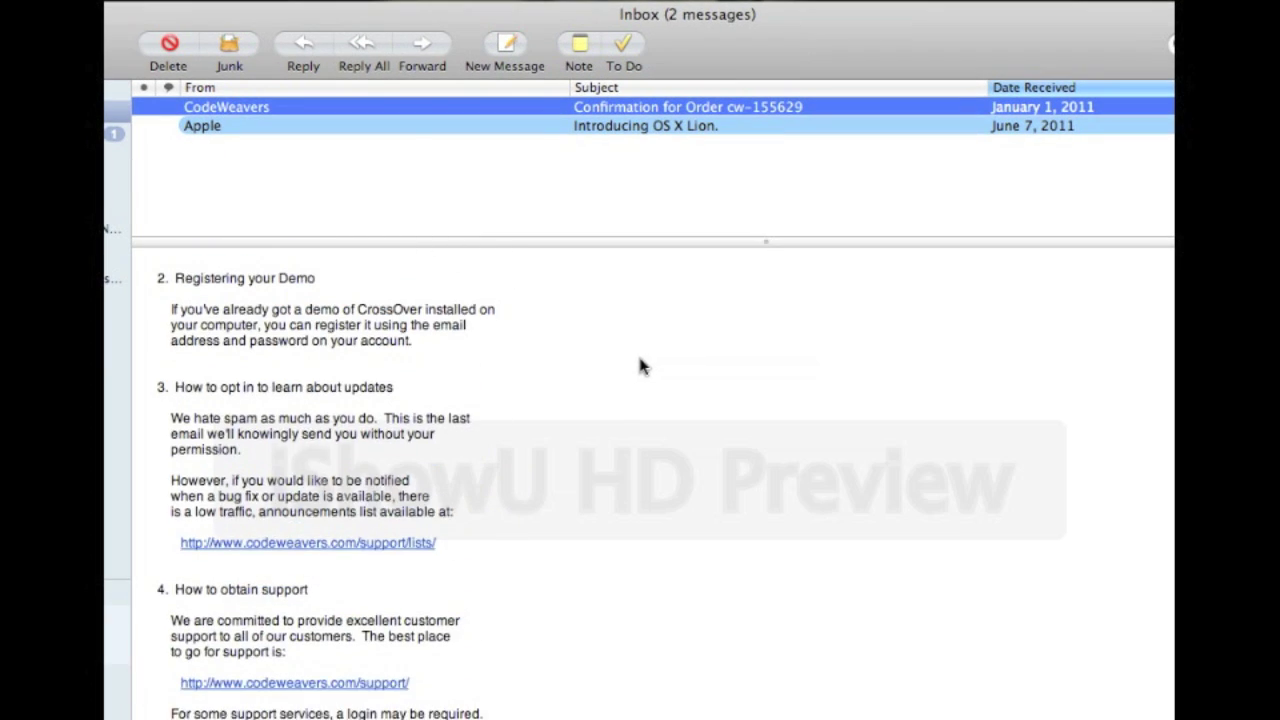
{"action": "scroll", "coordinate": [641, 366], "scroll_direction": "down", "scroll_amount": 5}
{"action": "scroll", "coordinate": [641, 366], "scroll_direction": "up", "scroll_amount": 6}
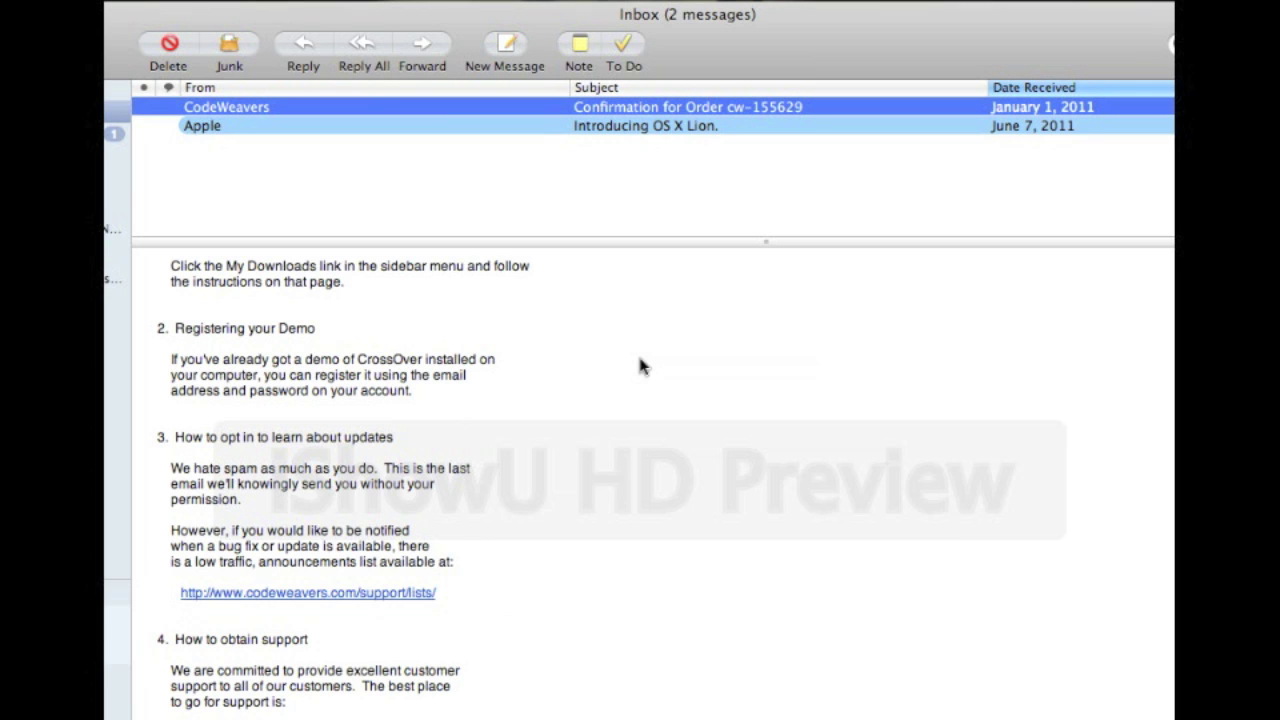
{"action": "scroll", "coordinate": [641, 366], "scroll_direction": "down", "scroll_amount": 10}
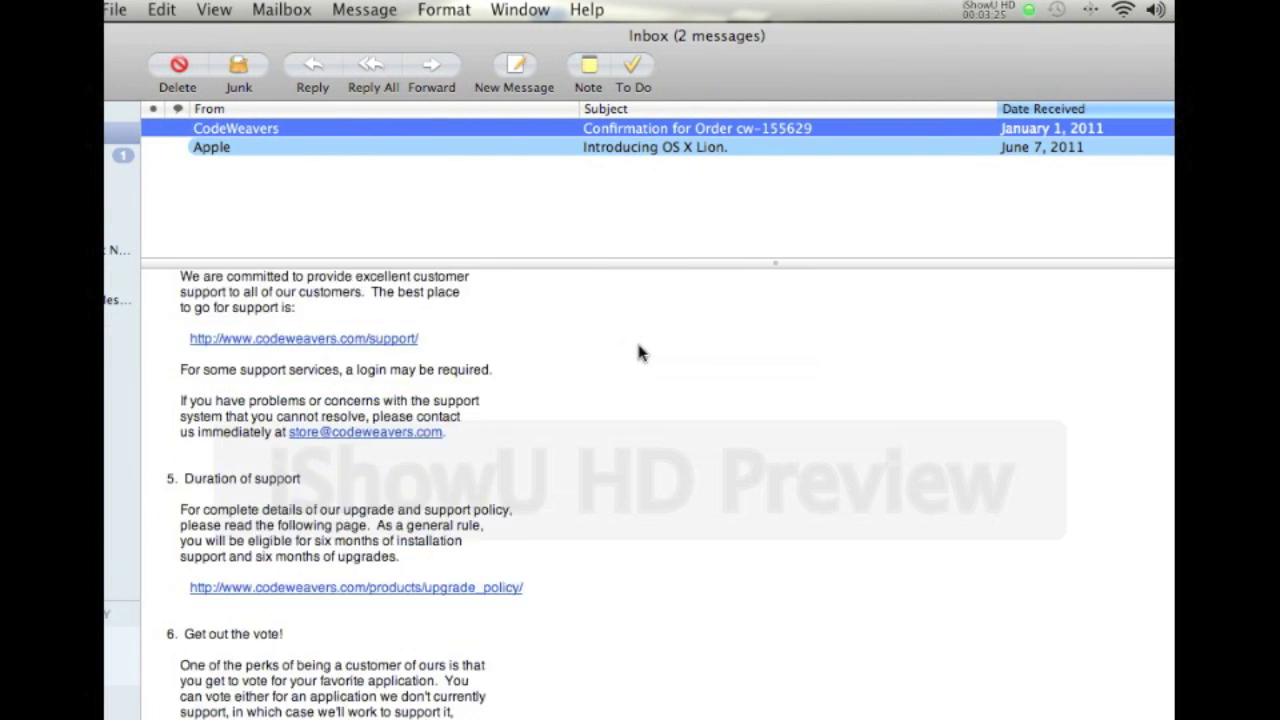
{"action": "scroll", "coordinate": [637, 351], "scroll_direction": "down", "scroll_amount": 5}
{"action": "scroll", "coordinate": [637, 351], "scroll_direction": "up", "scroll_amount": 2}
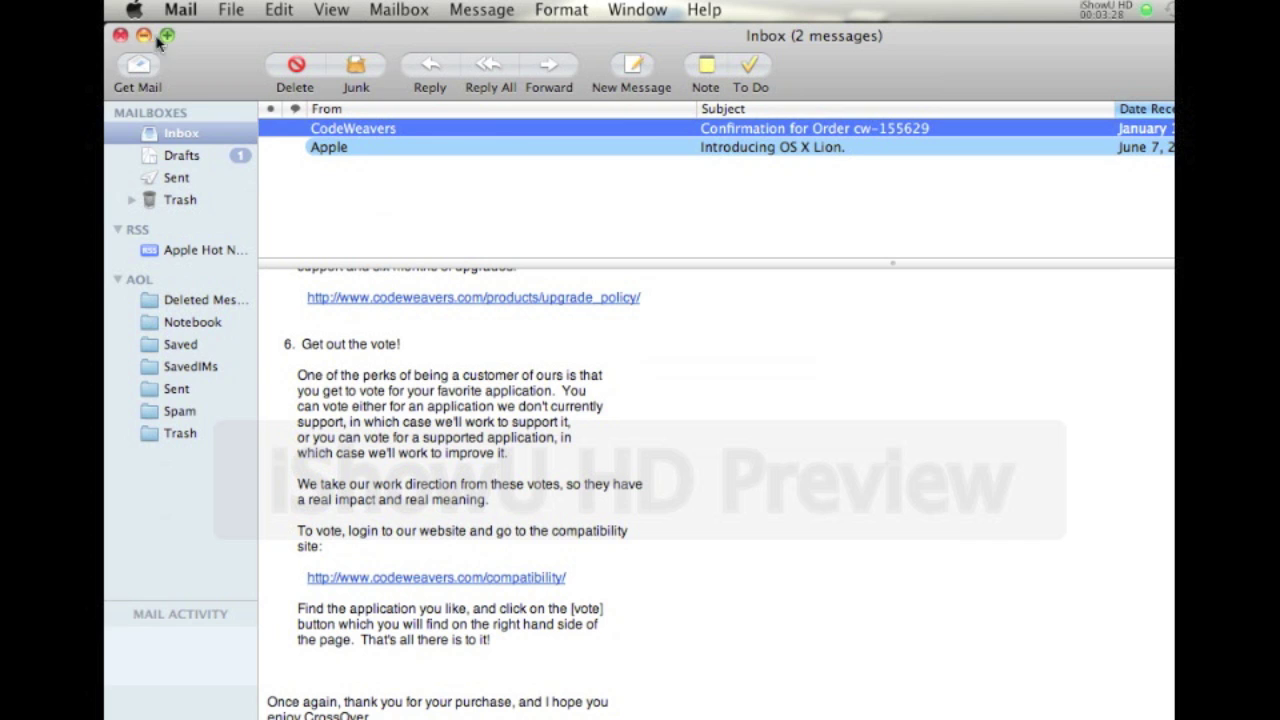
{"action": "left_click", "coordinate": [121, 36]}
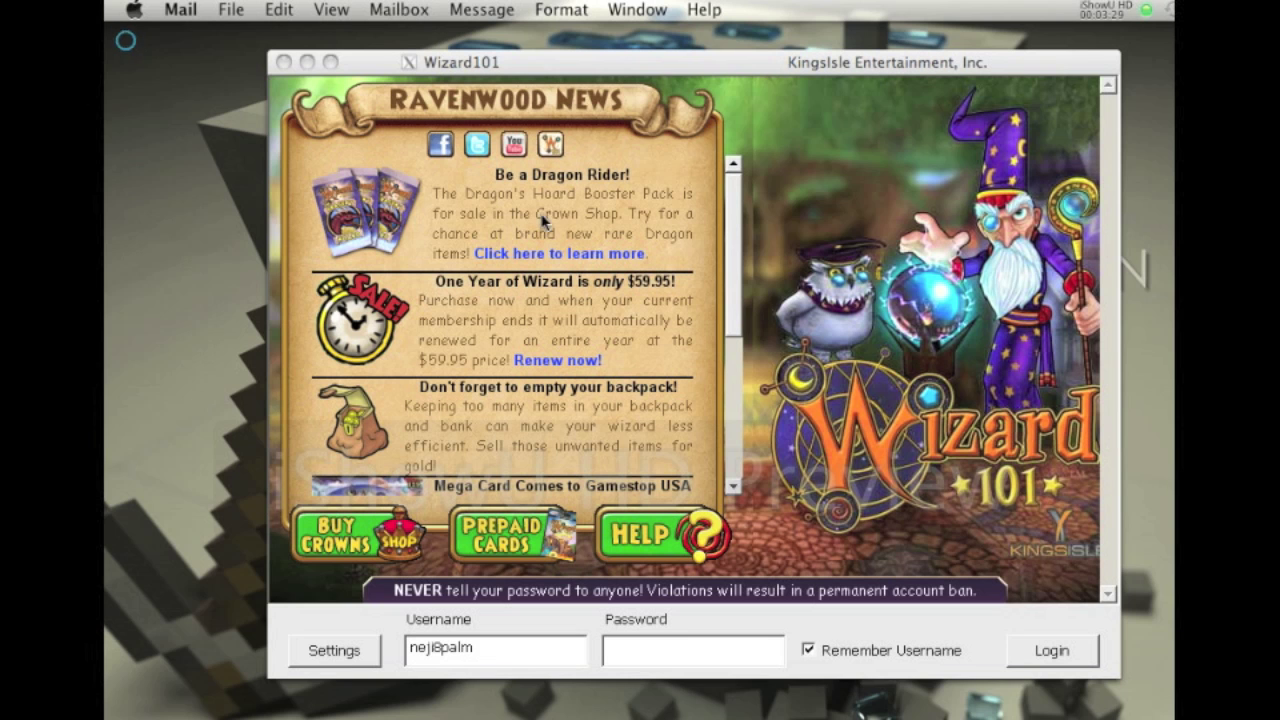
Close the Wizard101 launcher, quit the leftover Wine process, and open then close the home folder window
{"action": "left_click", "coordinate": [284, 62]}
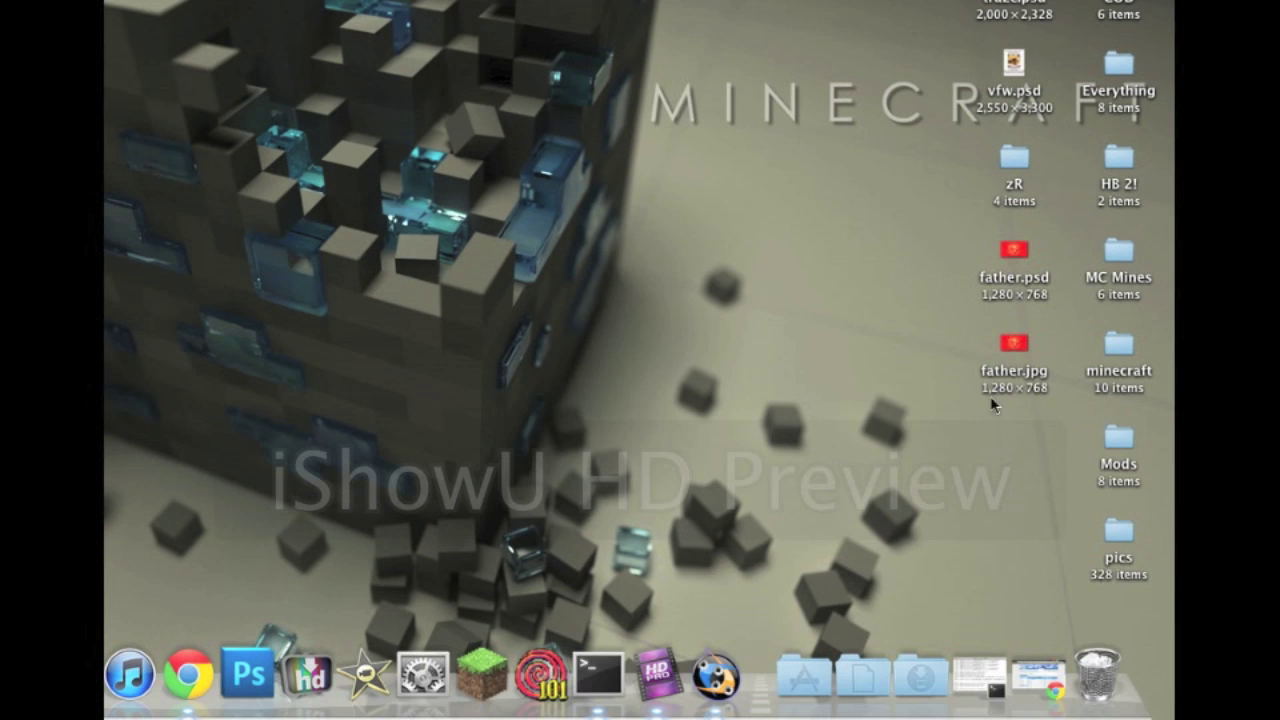
{"action": "right_click", "coordinate": [720, 676]}
{"action": "left_click", "coordinate": [729, 606]}
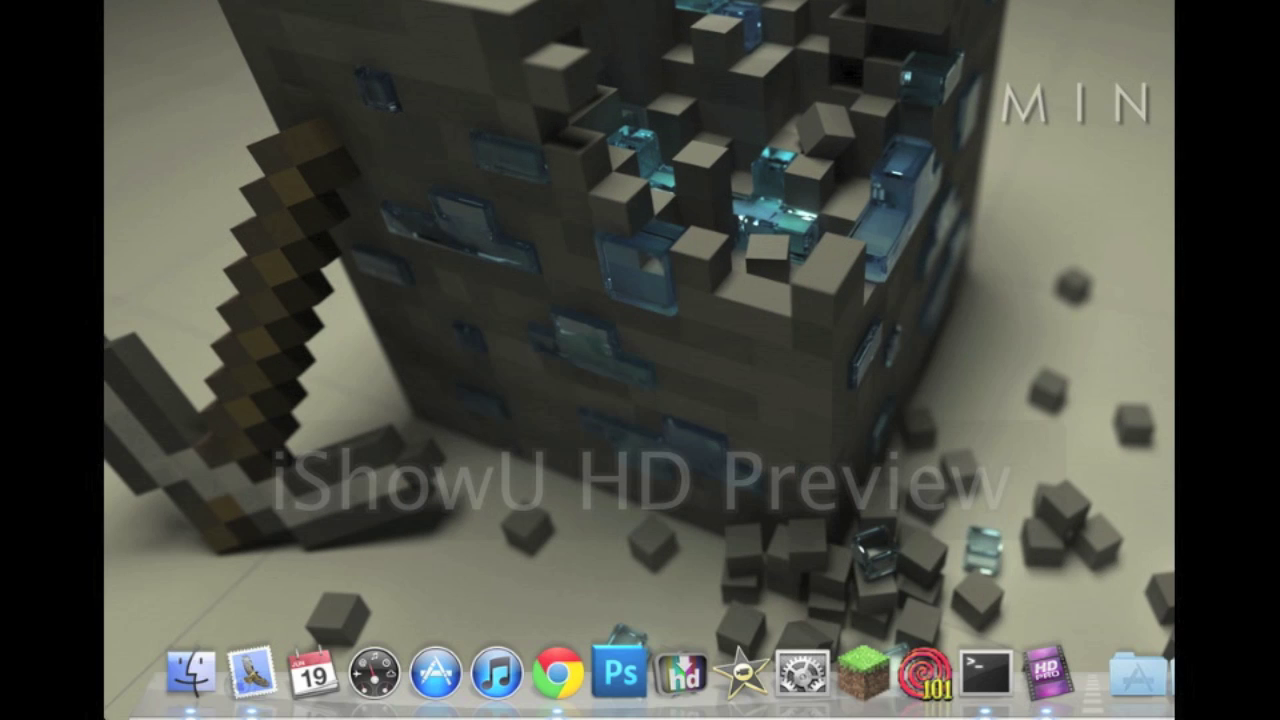
{"action": "left_click", "coordinate": [188, 672]}
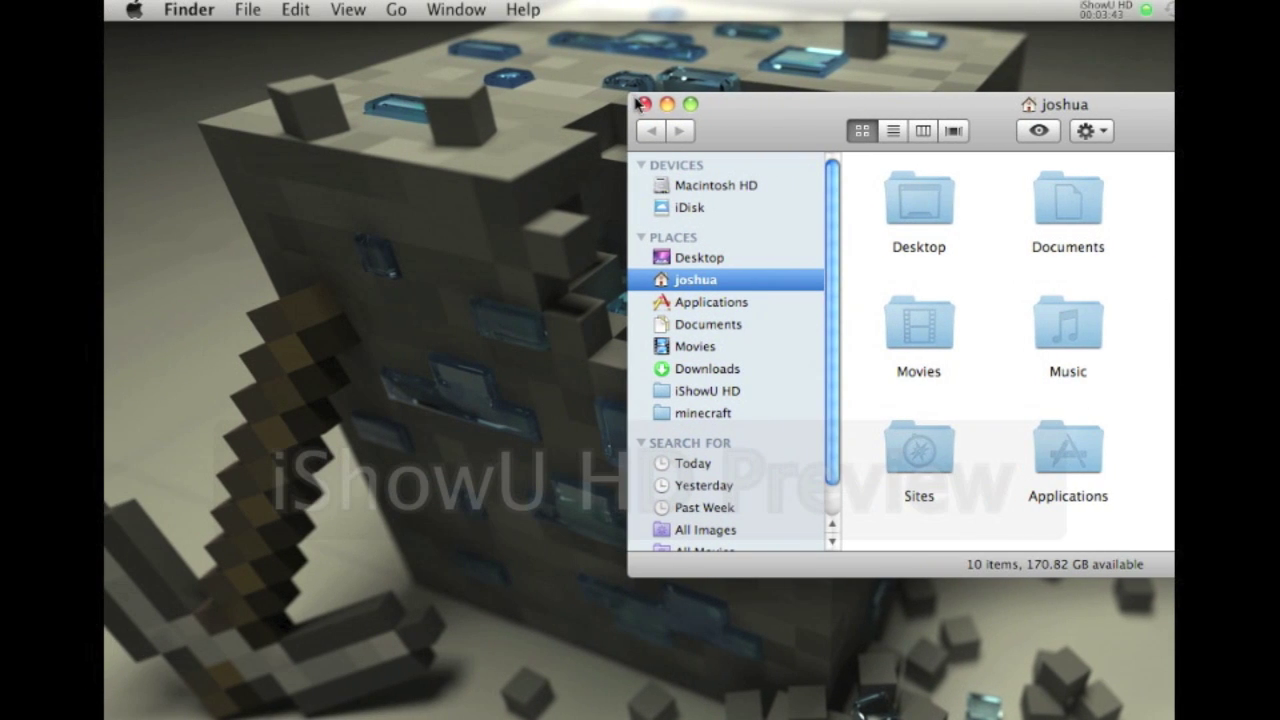
{"action": "left_click", "coordinate": [641, 104]}
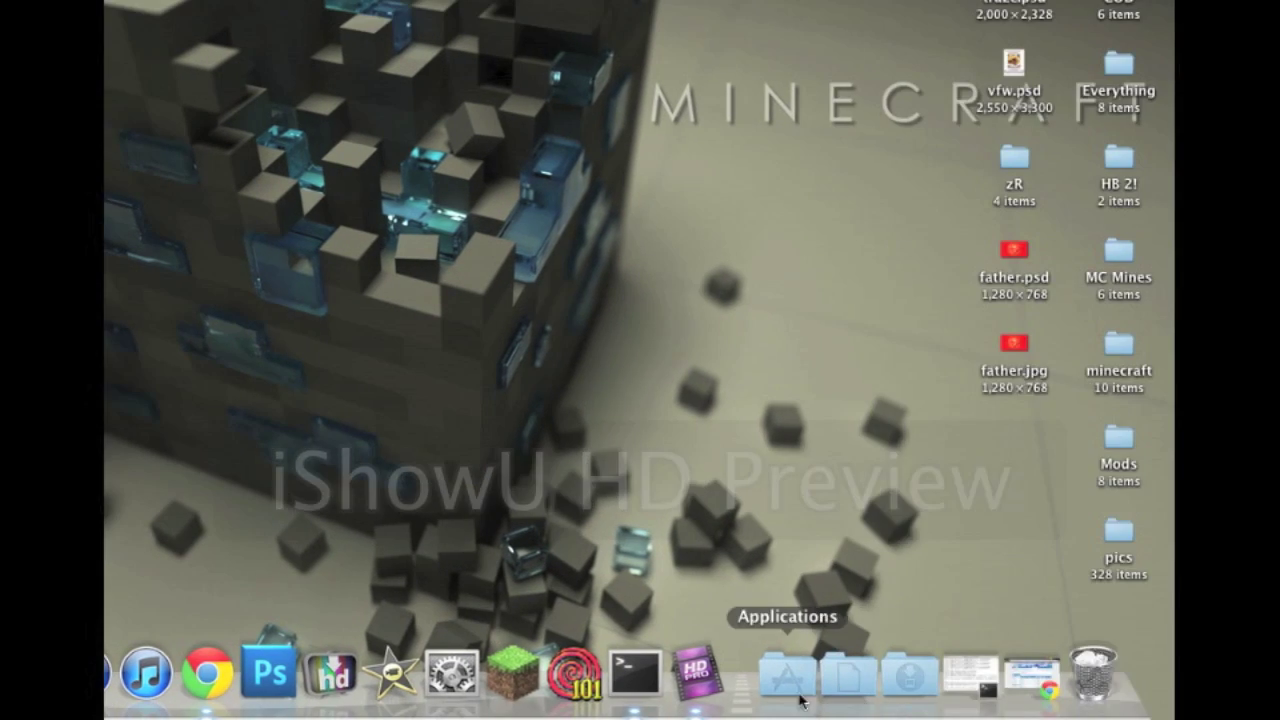
Launch CrossOver Games and start Install Windows Software, choosing Ask Me Later for the list update
{"action": "left_click", "coordinate": [1138, 673]}
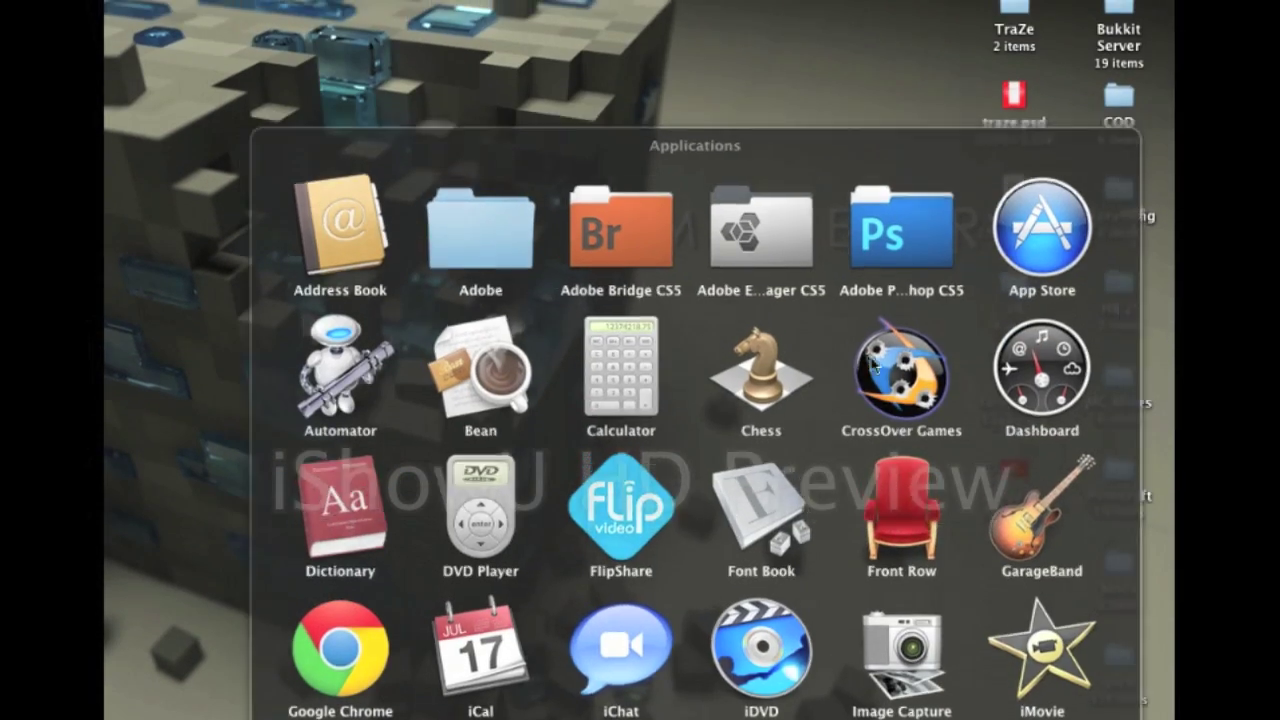
{"action": "left_click", "coordinate": [876, 366]}
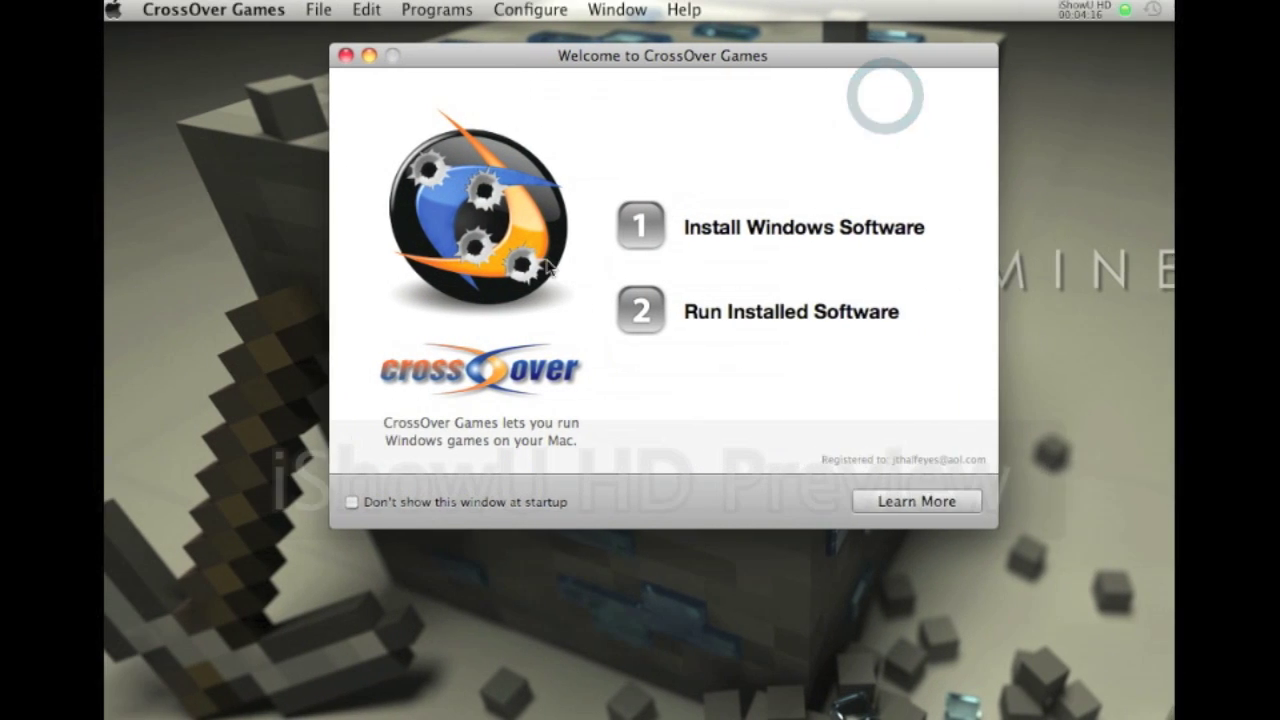
{"action": "left_click", "coordinate": [640, 224]}
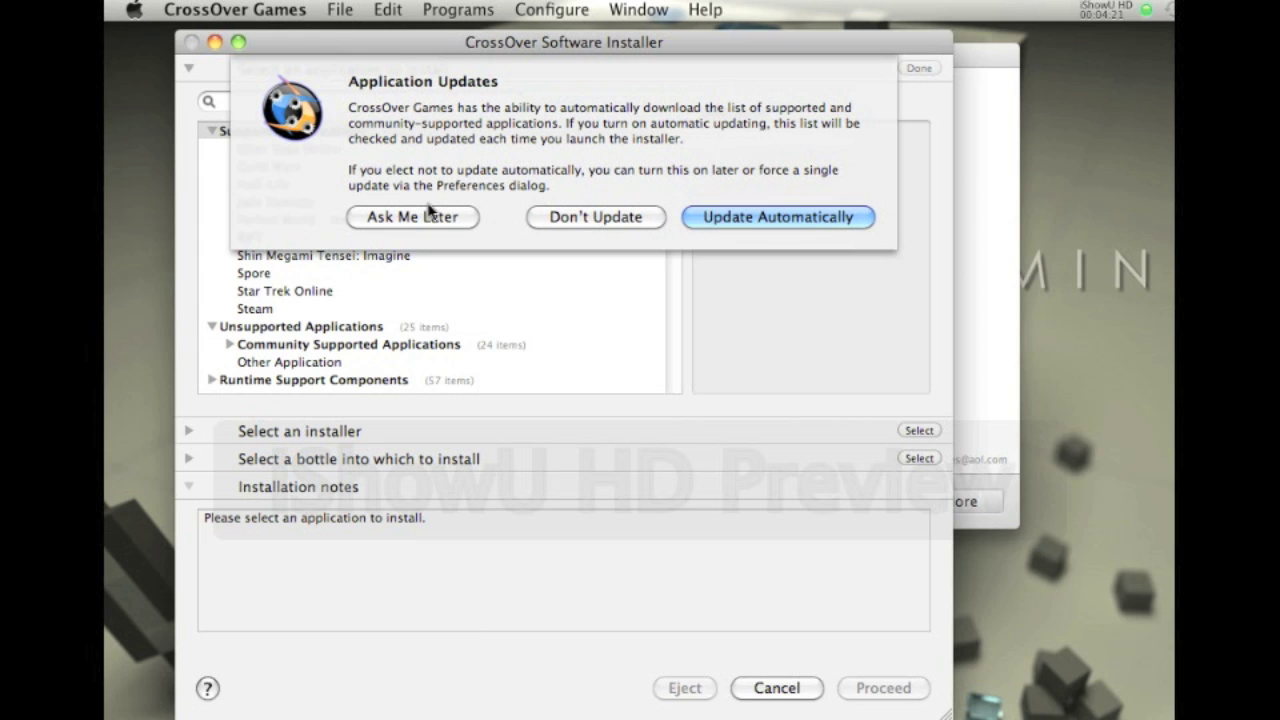
{"action": "left_click", "coordinate": [434, 216]}
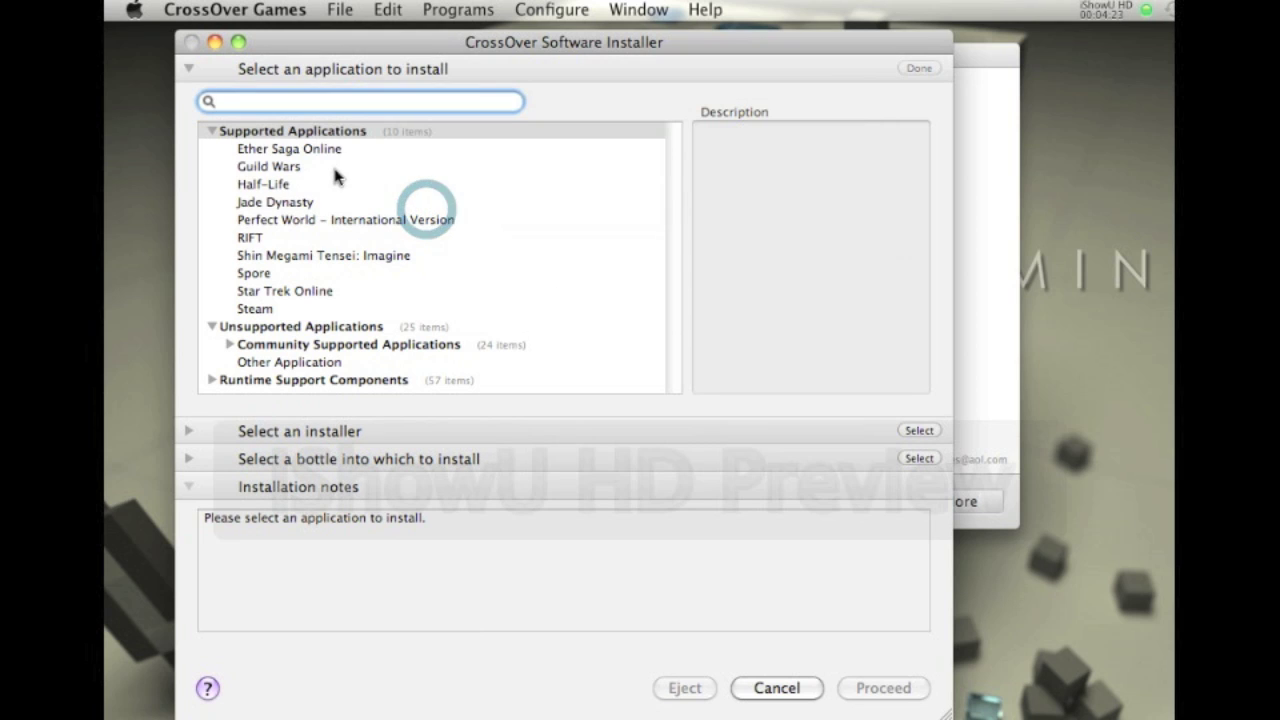
Browse Guild Wars, Half-Life, Jade Dynasty, RIFT, Spore, Star Trek Online and Steam, then close both windows
{"action": "left_click", "coordinate": [297, 166]}
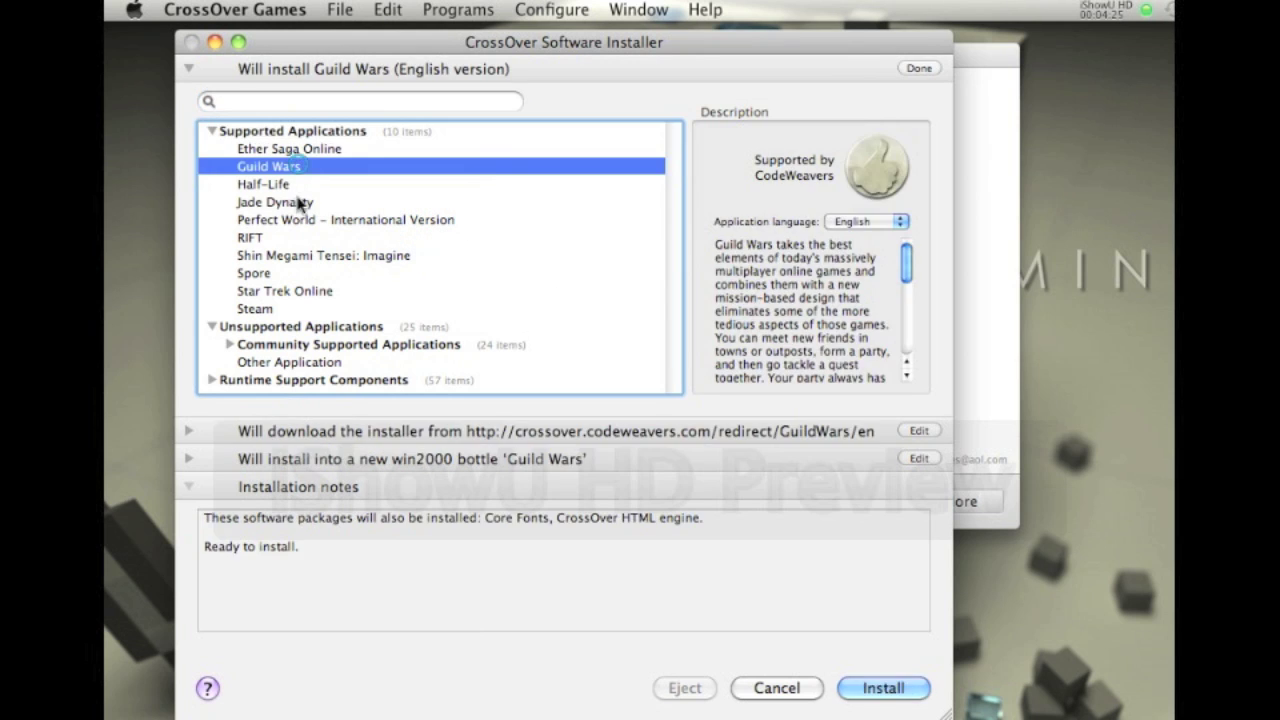
{"action": "left_click", "coordinate": [298, 183]}
{"action": "left_click", "coordinate": [300, 203]}
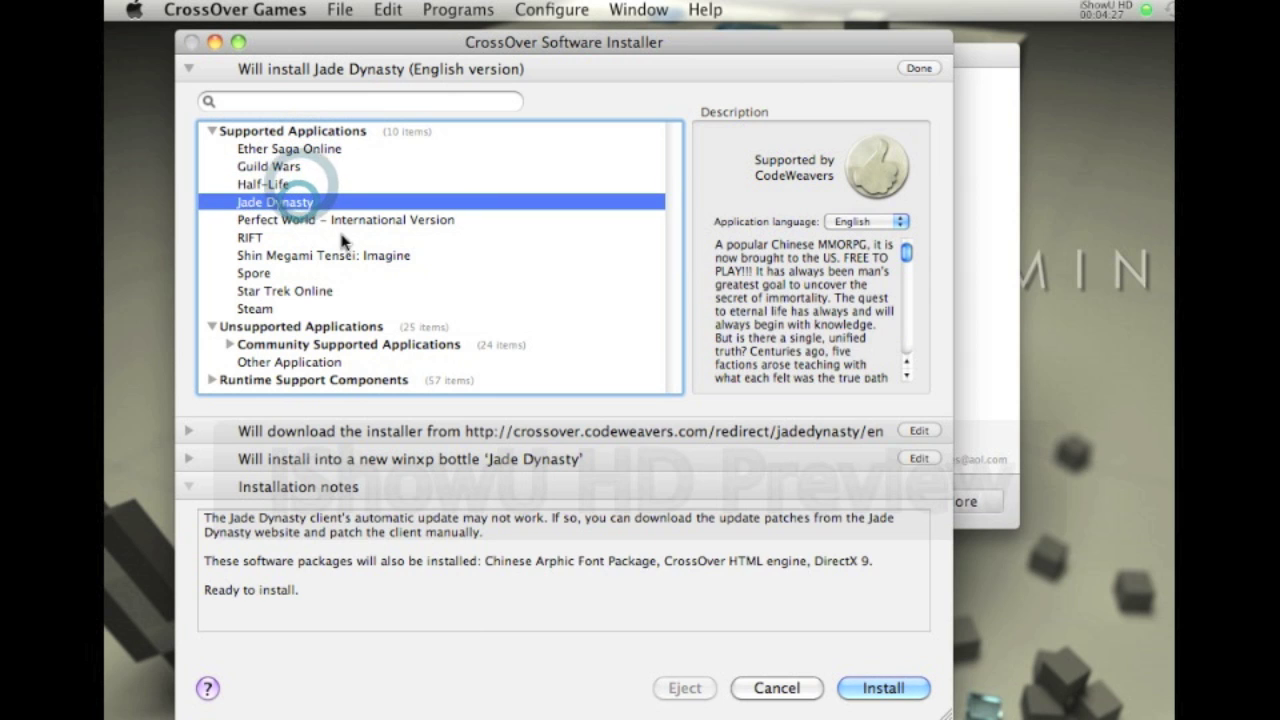
{"action": "left_click", "coordinate": [335, 237]}
{"action": "left_click", "coordinate": [336, 275]}
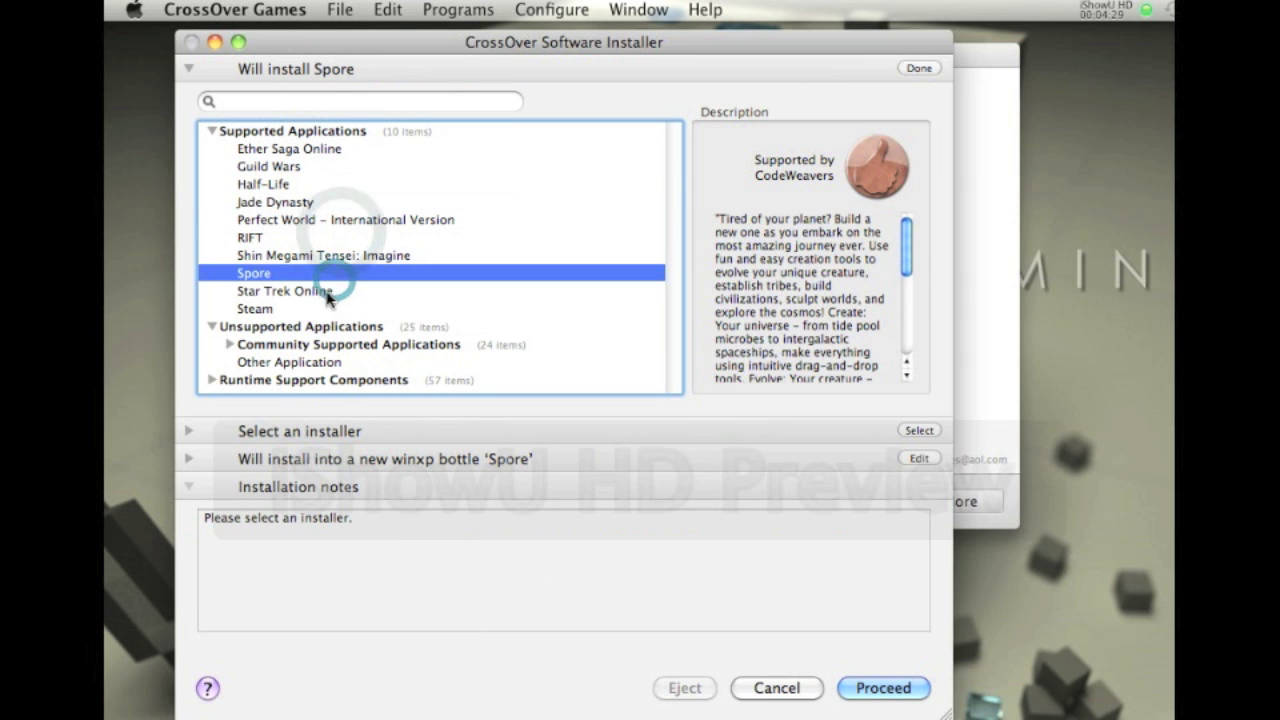
{"action": "left_click", "coordinate": [330, 292]}
{"action": "left_click", "coordinate": [323, 311]}
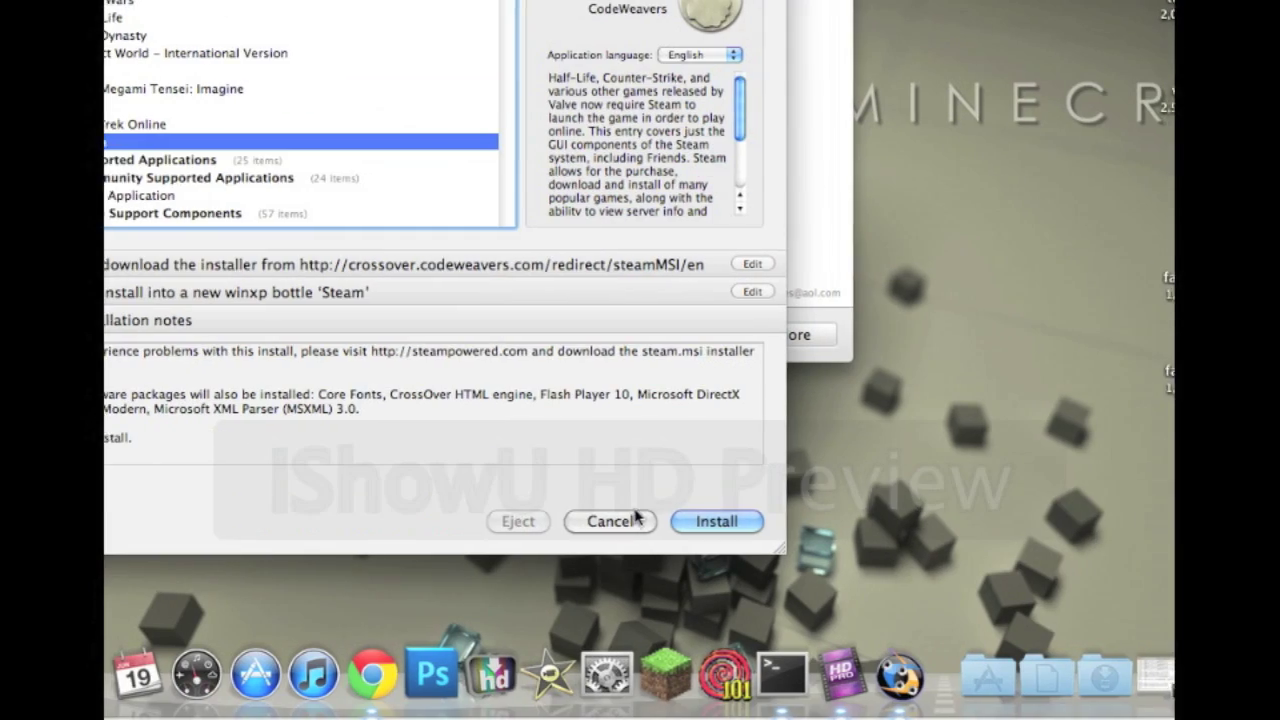
{"action": "left_click", "coordinate": [636, 520]}
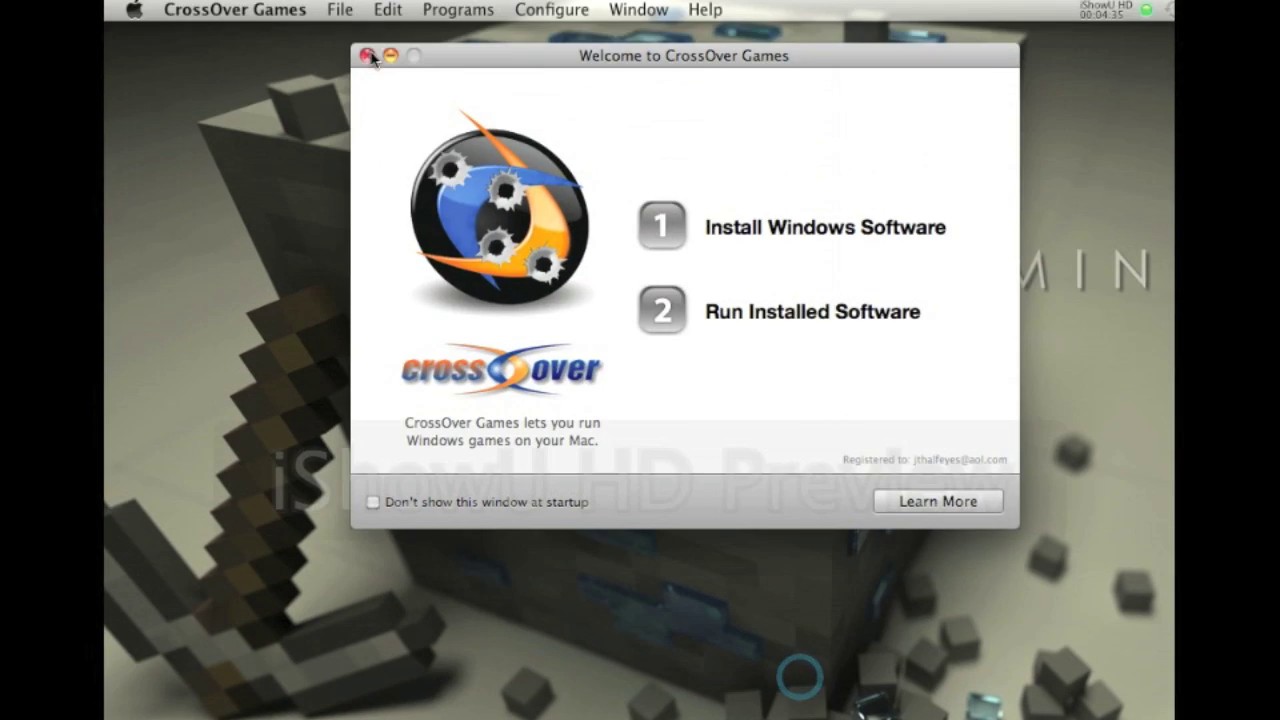
{"action": "left_click", "coordinate": [363, 51]}
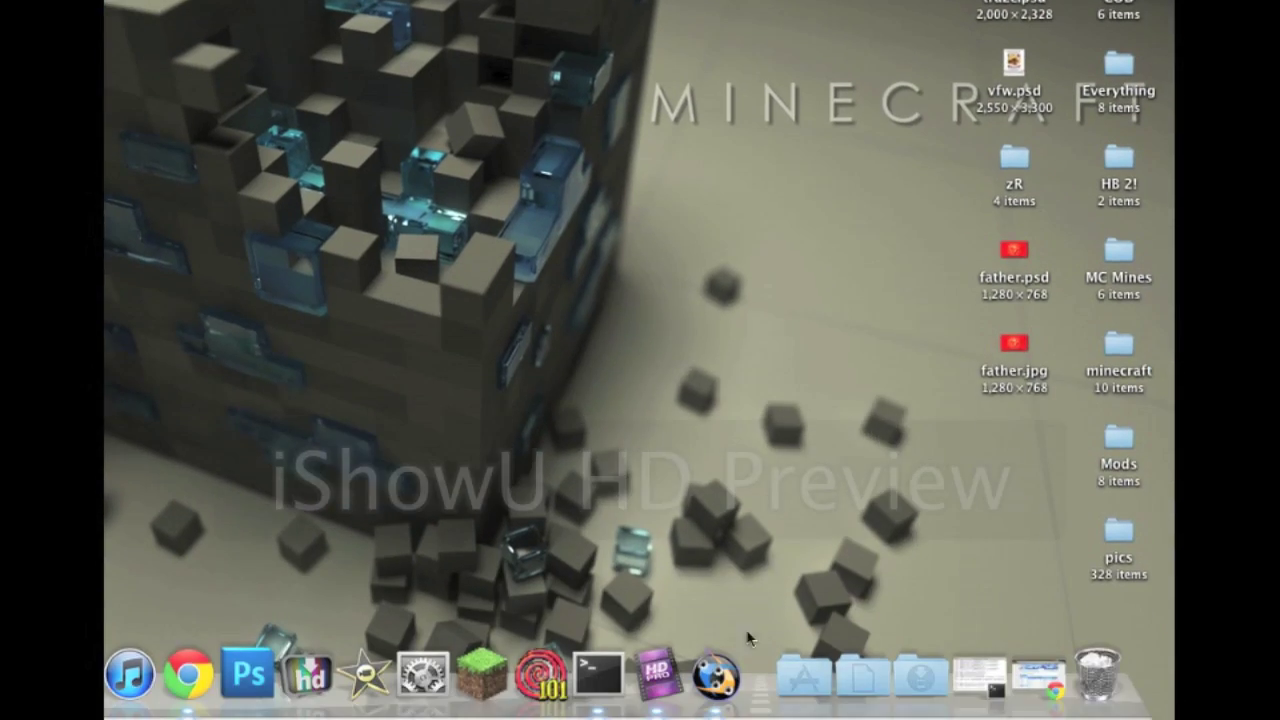
Quit the leftover Wine process from its Dock icon
{"action": "right_click", "coordinate": [718, 672]}
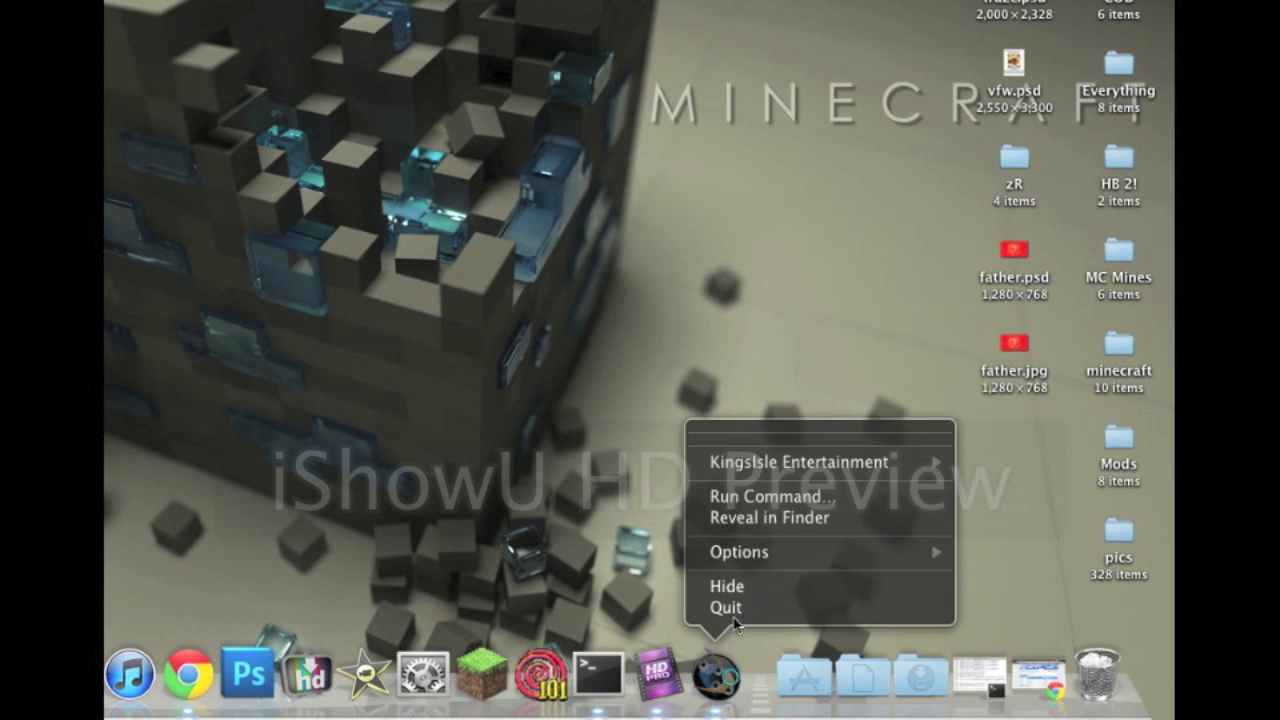
{"action": "left_click", "coordinate": [734, 606]}
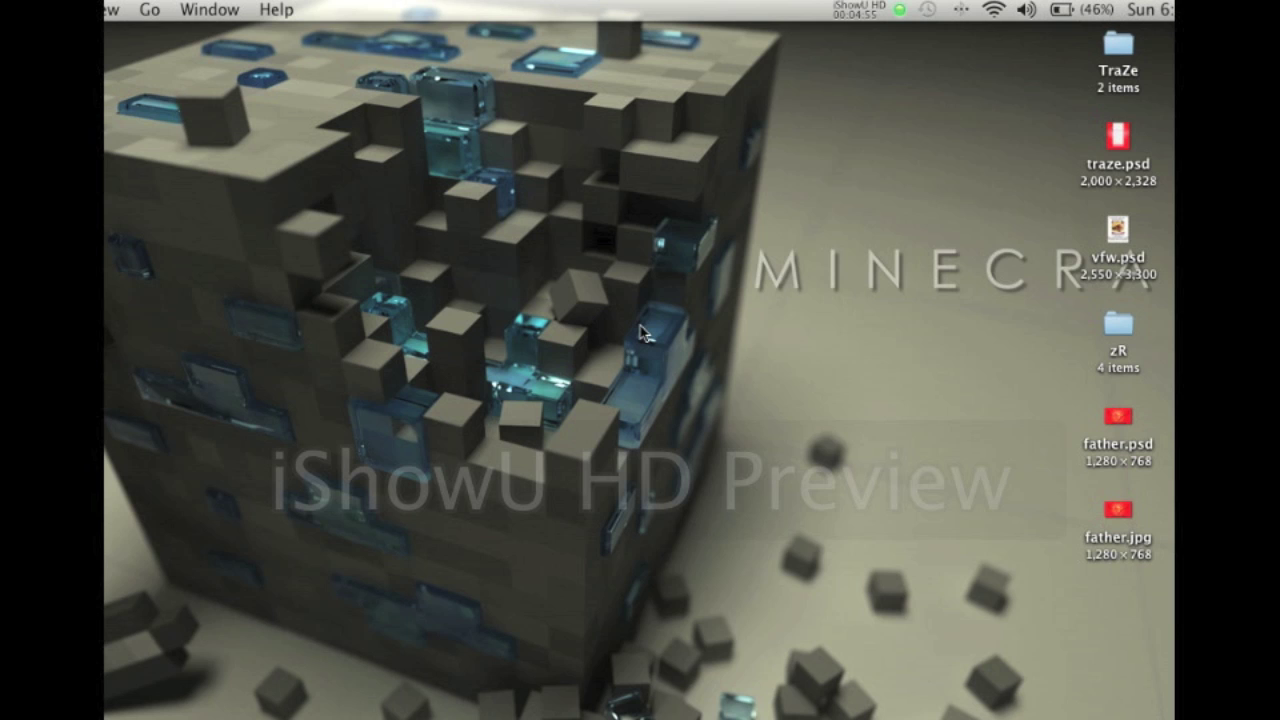
{"action": "left_click_drag", "start_coordinate": [654, 592], "coordinate": [810, 500]}
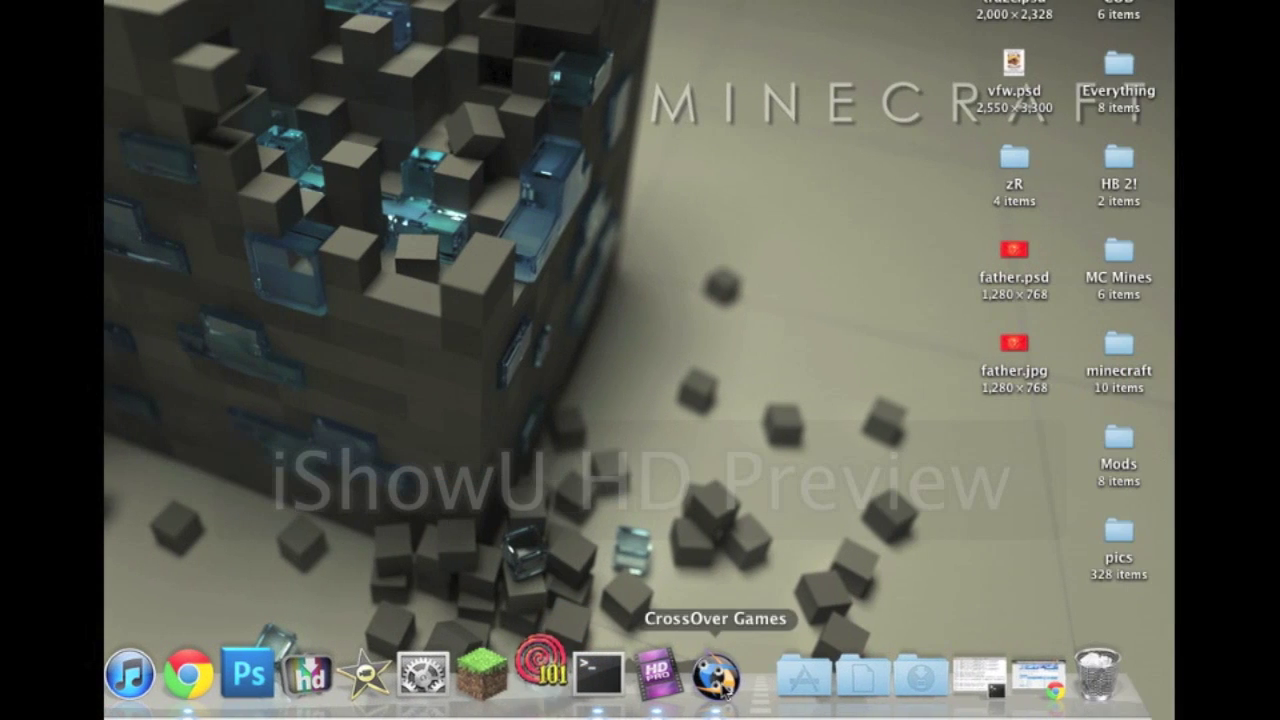
Reopen CrossOver Games and log in to Wizard101 with the account password so patching starts
{"action": "left_click", "coordinate": [715, 672]}
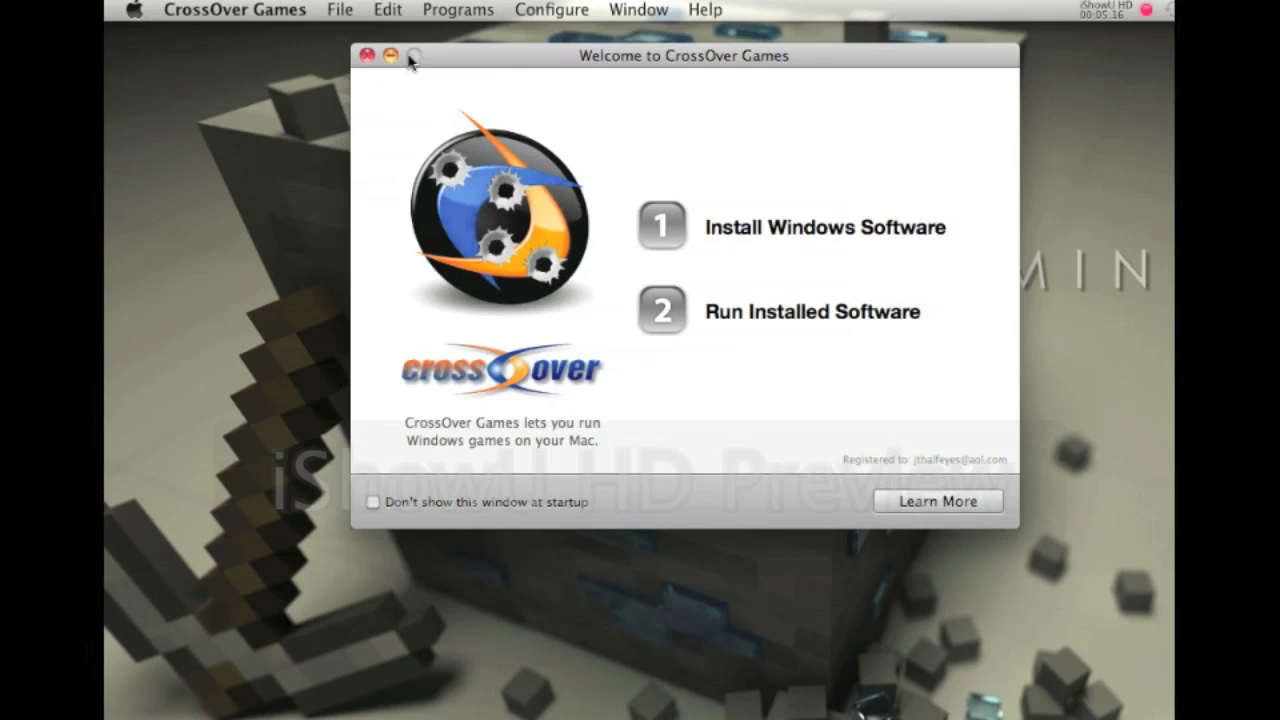
{"action": "left_click", "coordinate": [367, 55]}
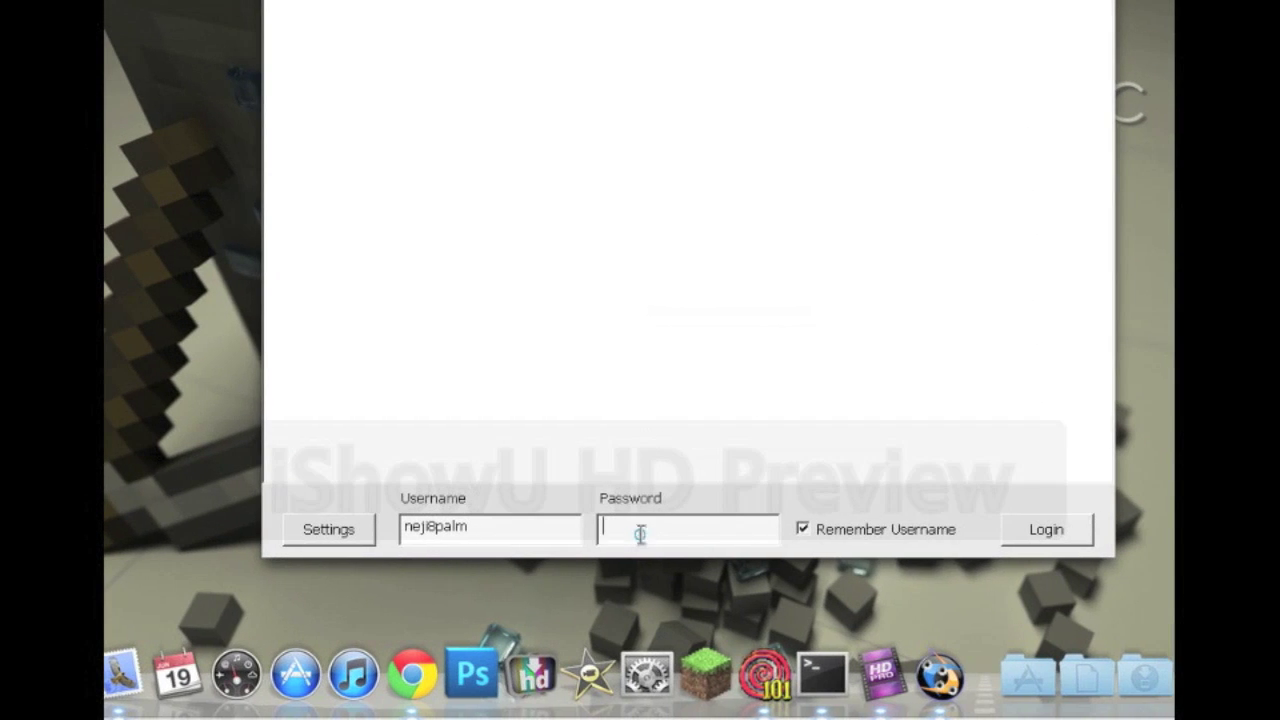
{"action": "left_click", "coordinate": [667, 702]}
{"action": "type", "text": "***"}
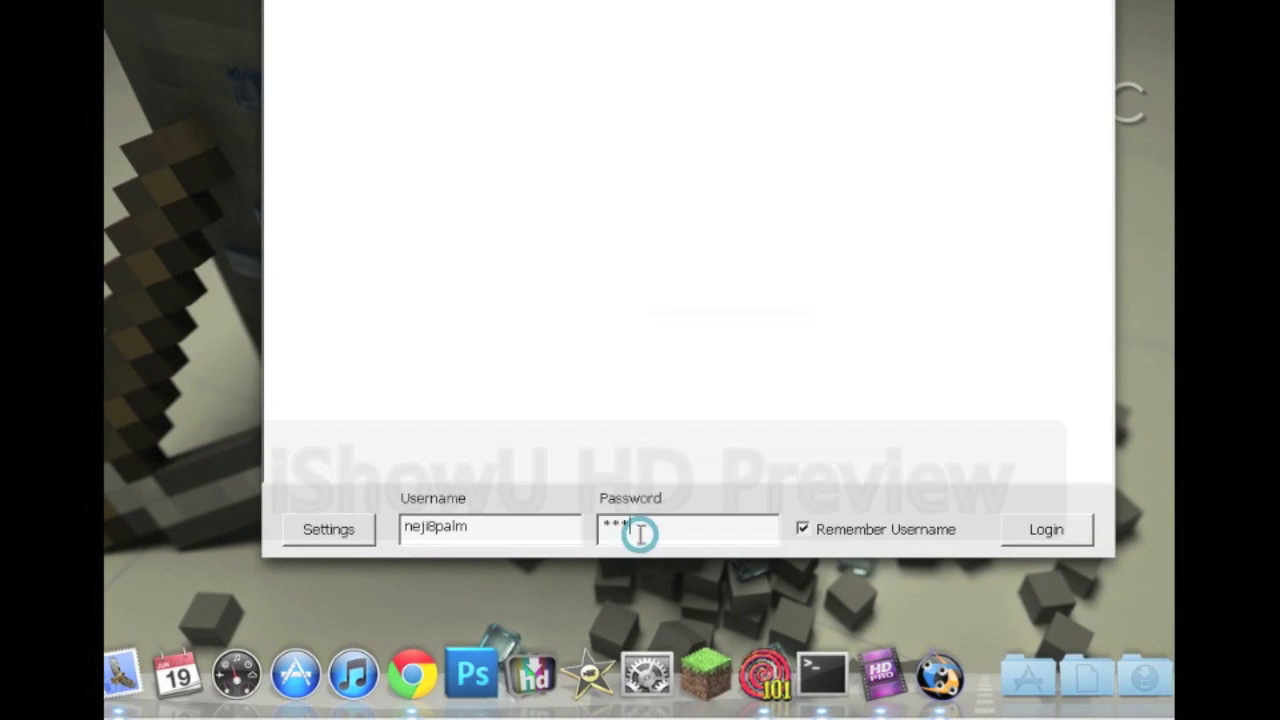
{"action": "key", "text": "Return"}
{"action": "left_click", "coordinate": [640, 534]}
{"action": "key", "text": "Return"}
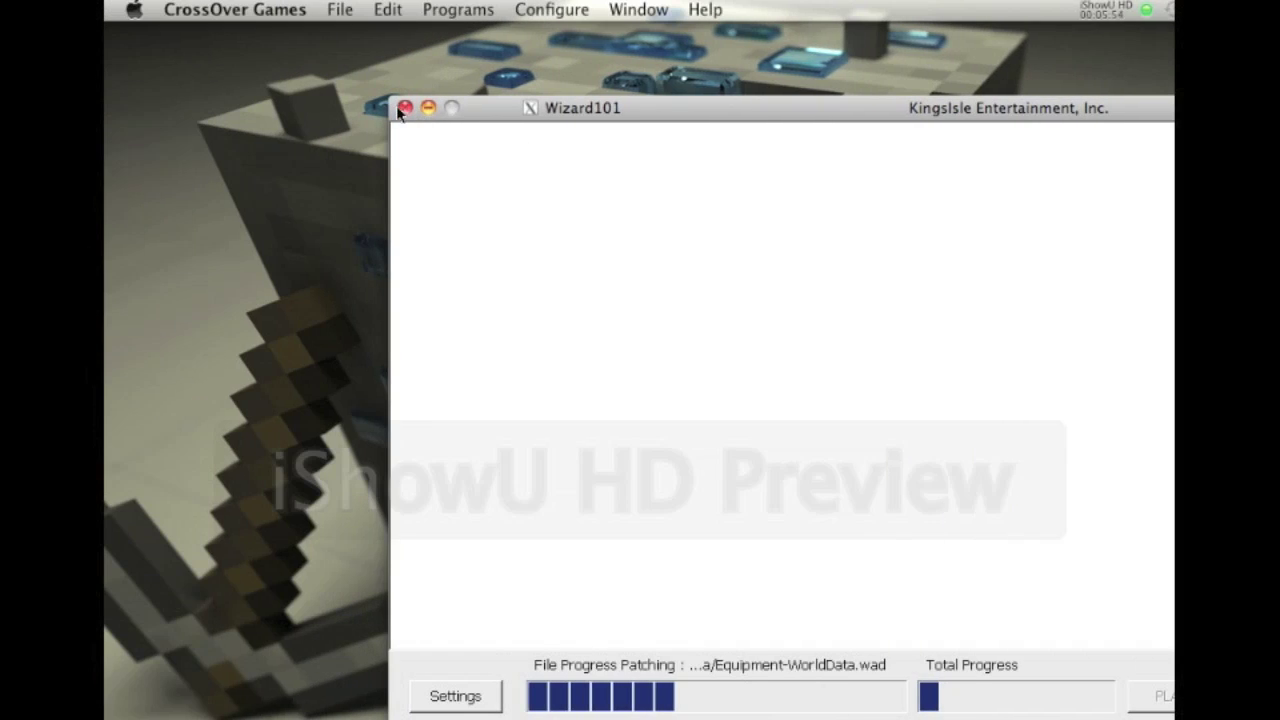
Close the Wizard101 patcher window and quit CrossOver Games from its Dock icon
{"action": "left_click", "coordinate": [402, 108]}
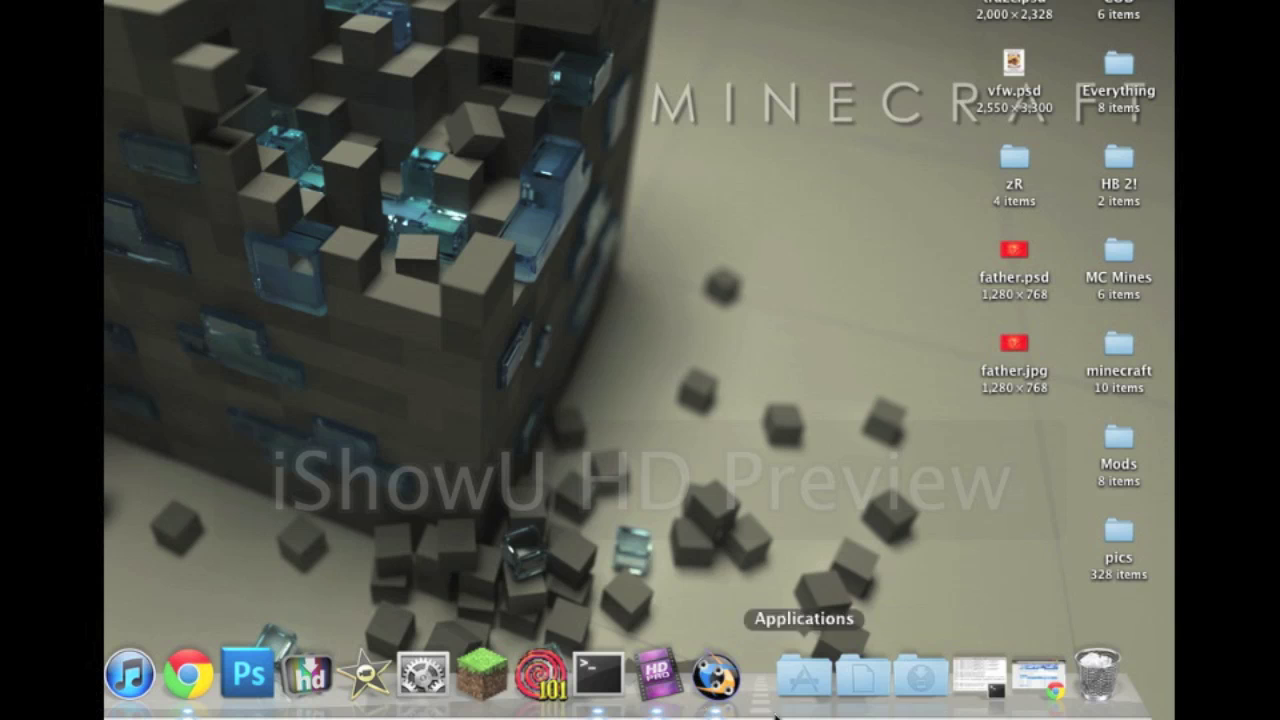
{"action": "right_click", "coordinate": [715, 676]}
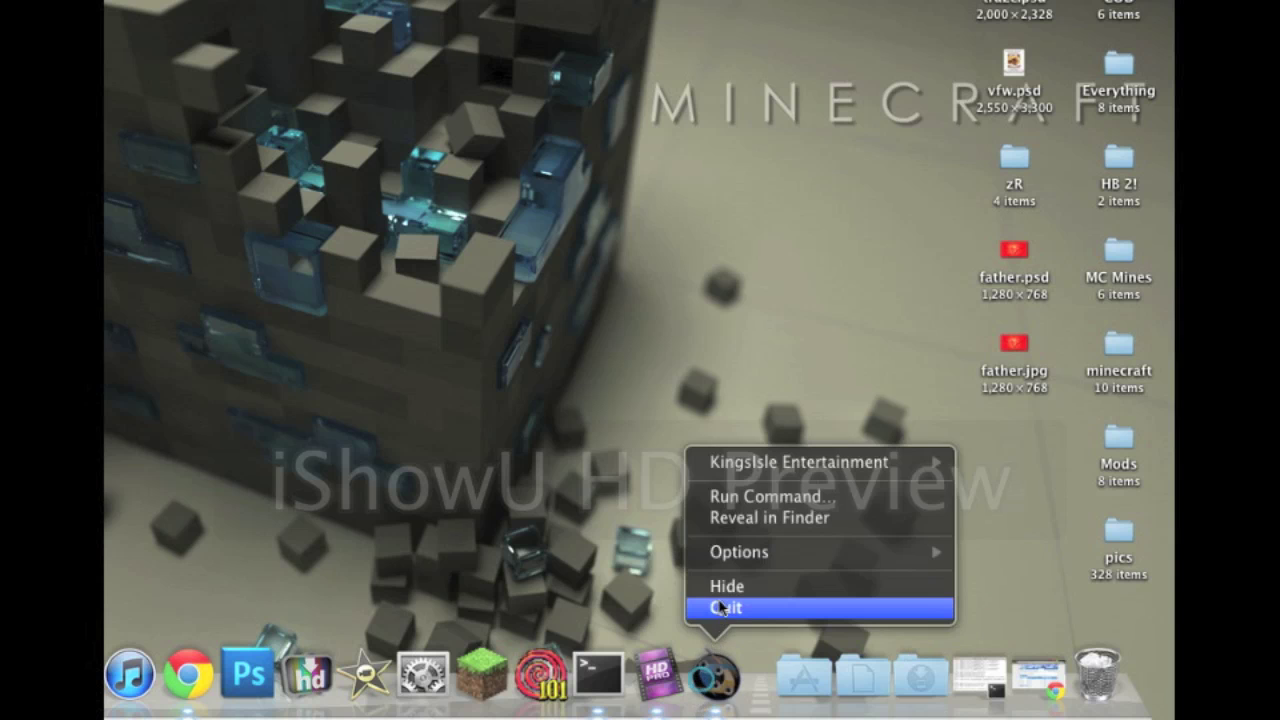
{"action": "left_click", "coordinate": [729, 608]}
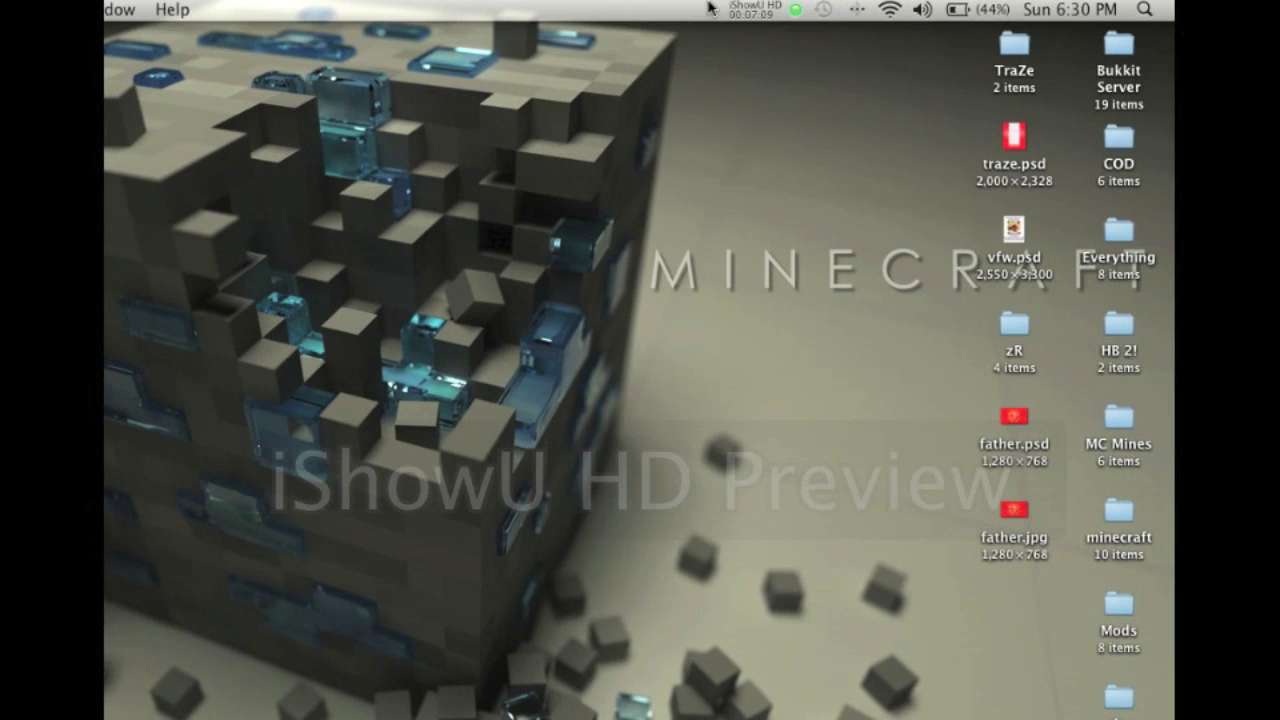
{"action": "left_click", "coordinate": [757, 8]}
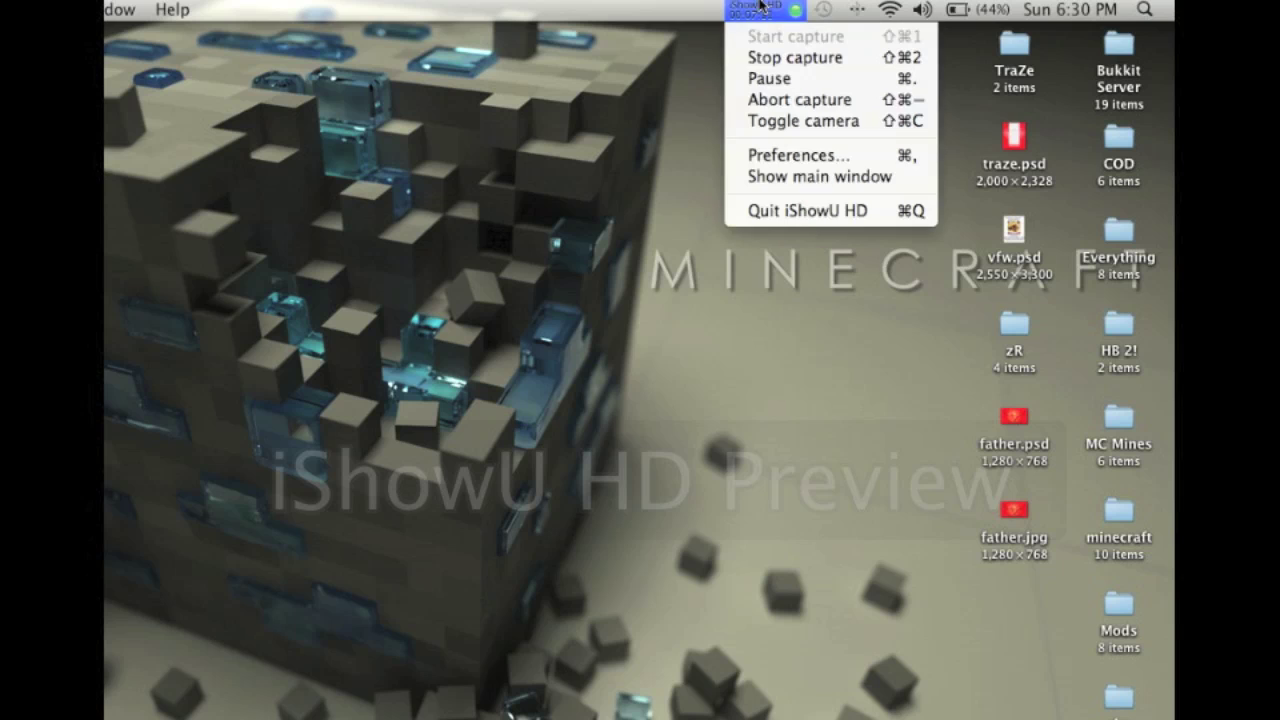